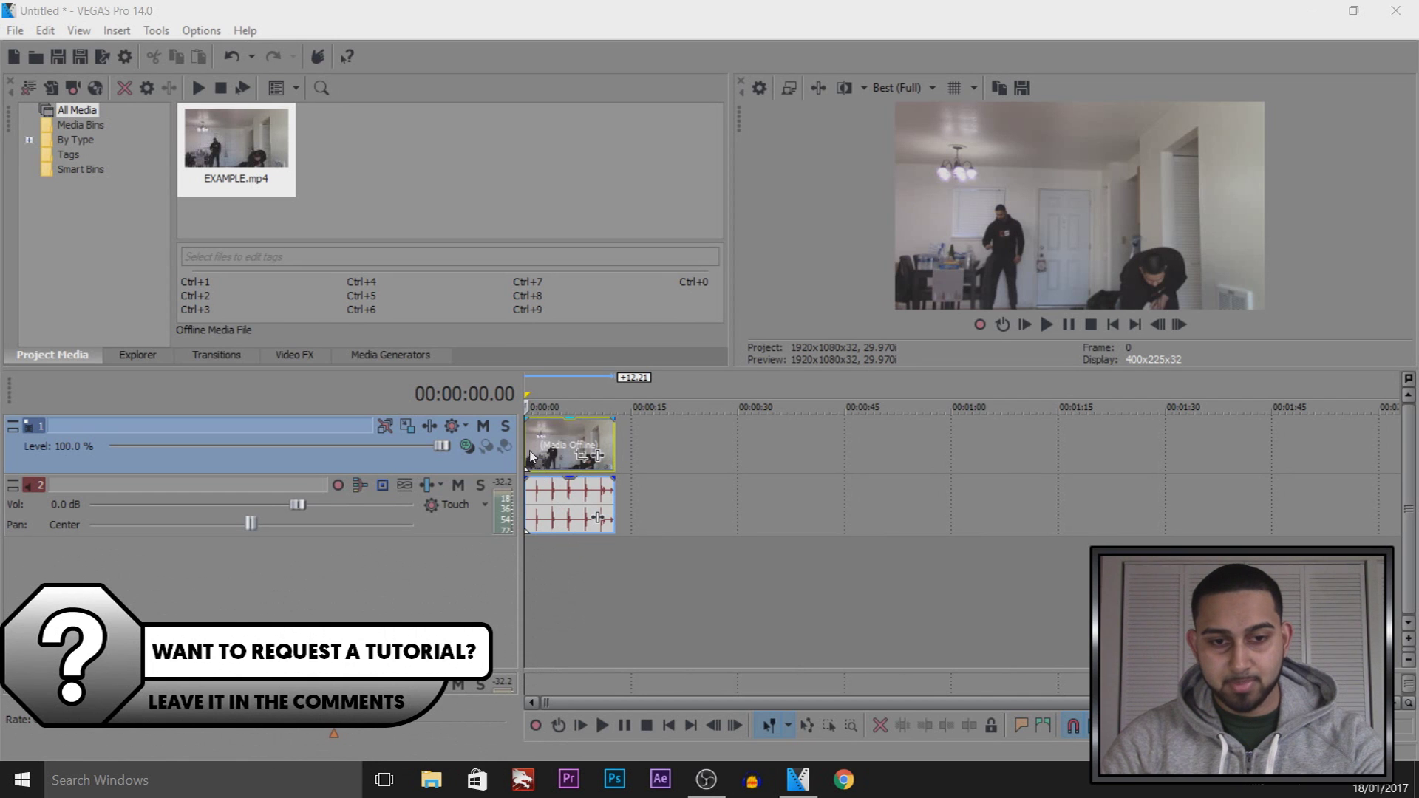
Play EXAMPLE.mp4 on the timeline, zoom in on it, and stop at about 00:00:09.18
{"action": "key", "text": "space"}
{"action": "scroll", "coordinate": [584, 520], "scroll_direction": "up", "scroll_amount": 3}
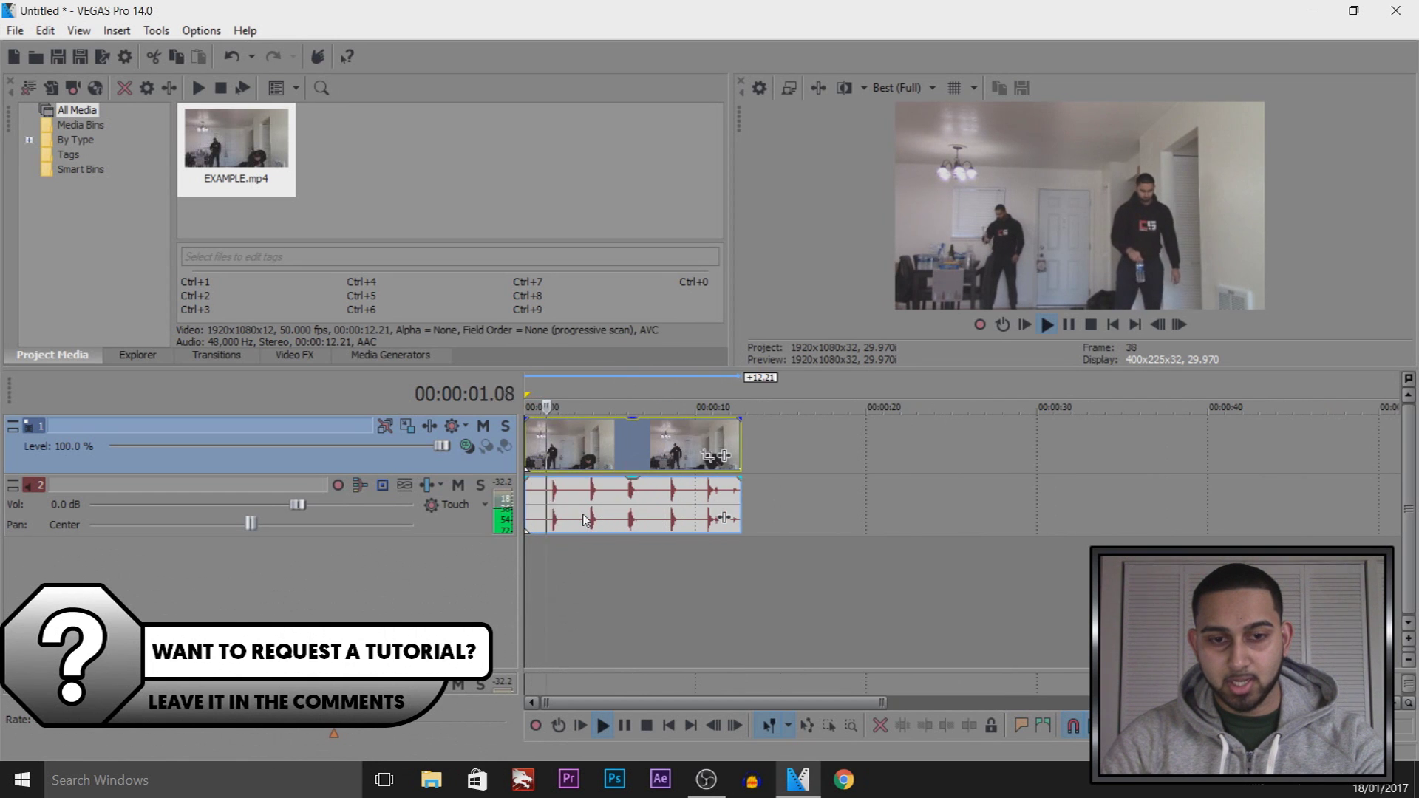
{"action": "scroll", "coordinate": [584, 520], "scroll_direction": "up", "scroll_amount": 2}
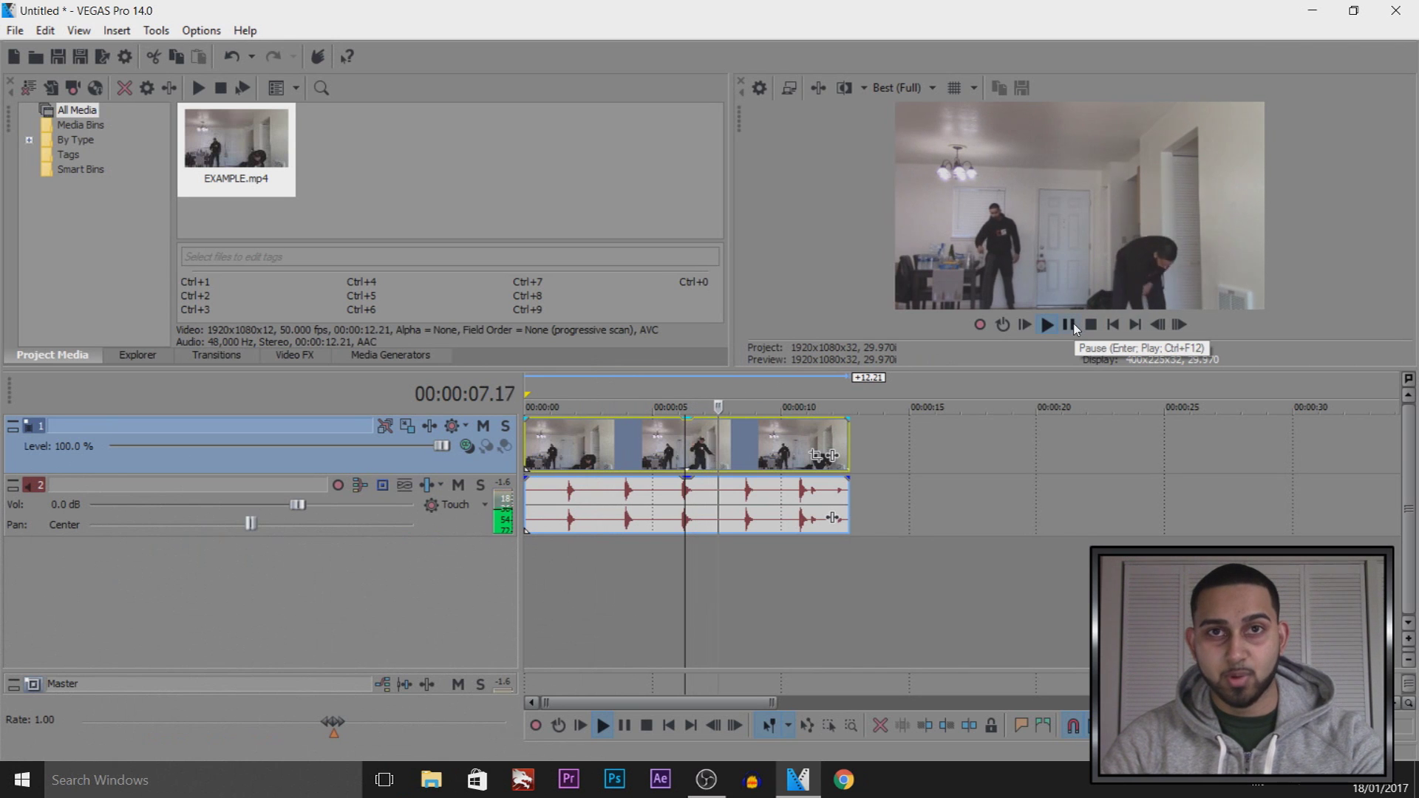
{"action": "left_click", "coordinate": [1069, 325]}
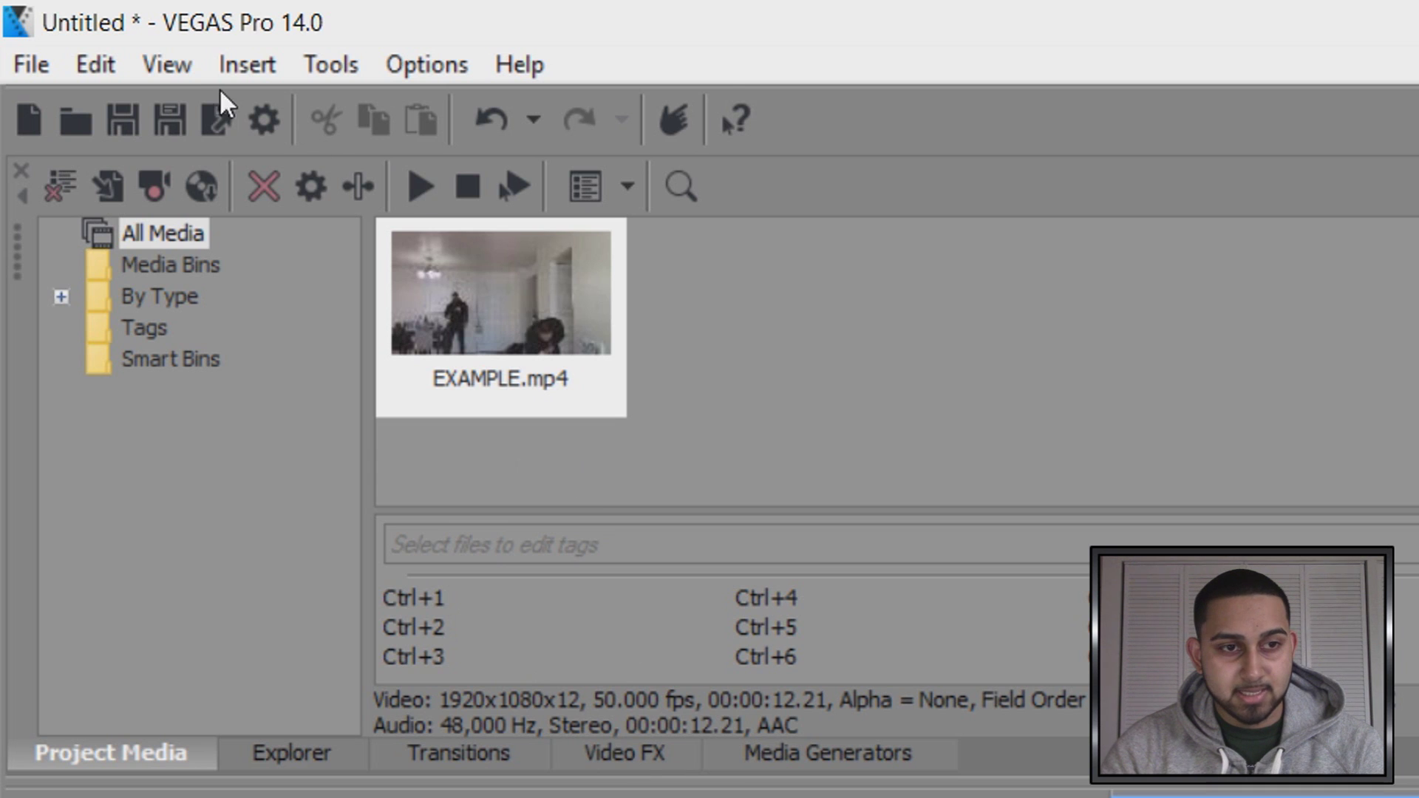
{"action": "left_click", "coordinate": [167, 65]}
Restore the Default Layout and show the Video FX list
{"action": "mouse_move", "coordinate": [365, 215]}
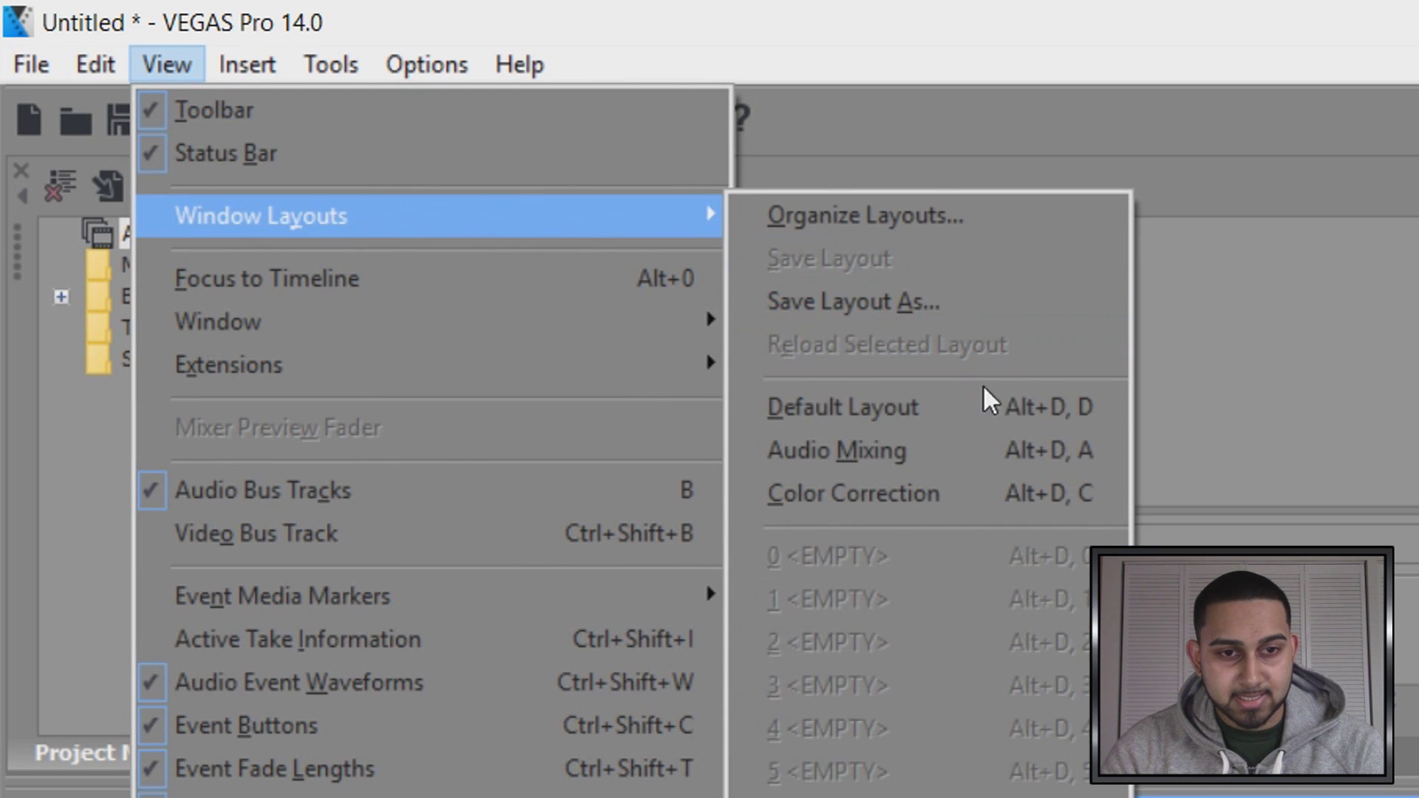
{"action": "left_click", "coordinate": [1016, 408]}
{"action": "left_click", "coordinate": [627, 753]}
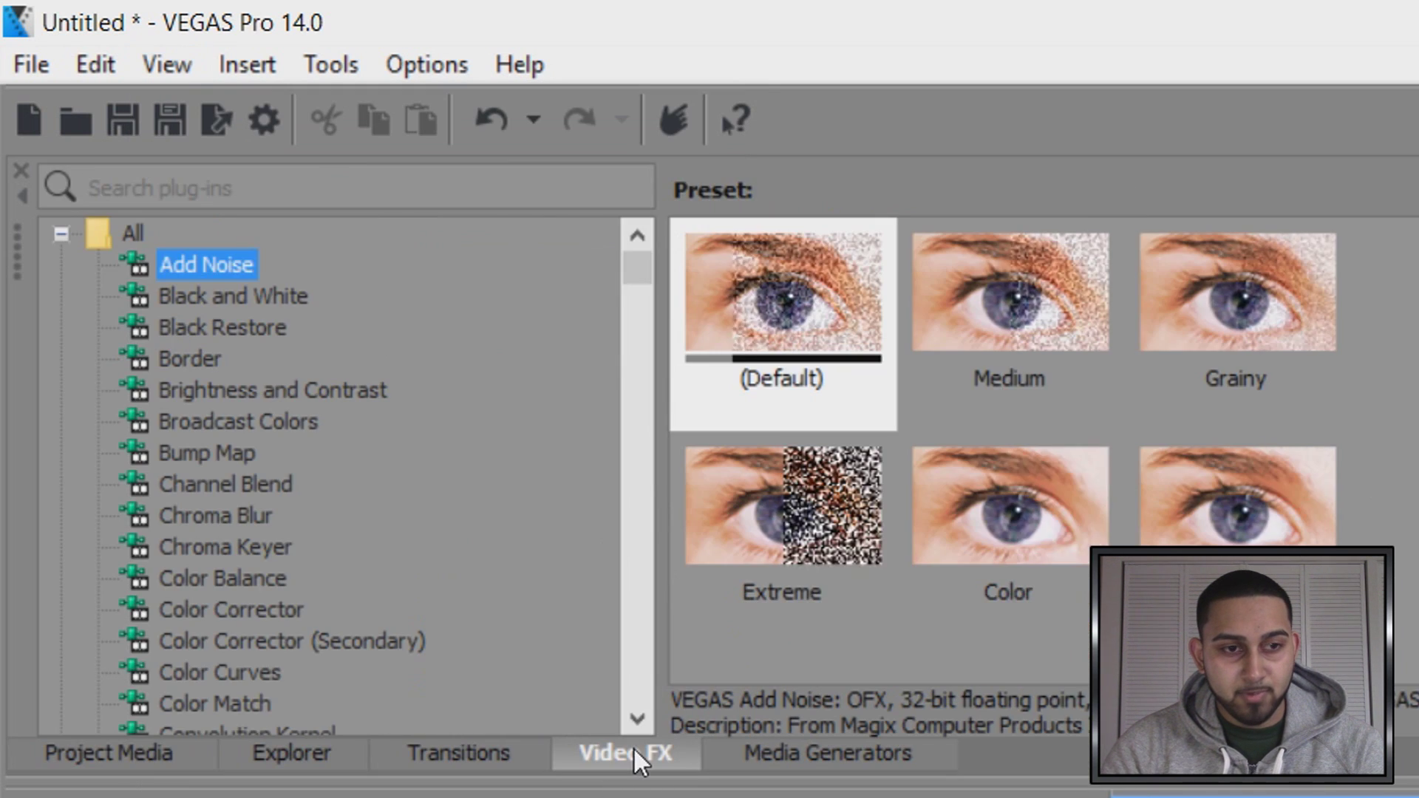
Select Gradient Map's Night Vision preset and drag it onto the clip
{"action": "scroll", "coordinate": [399, 629], "scroll_direction": "down", "scroll_amount": 3}
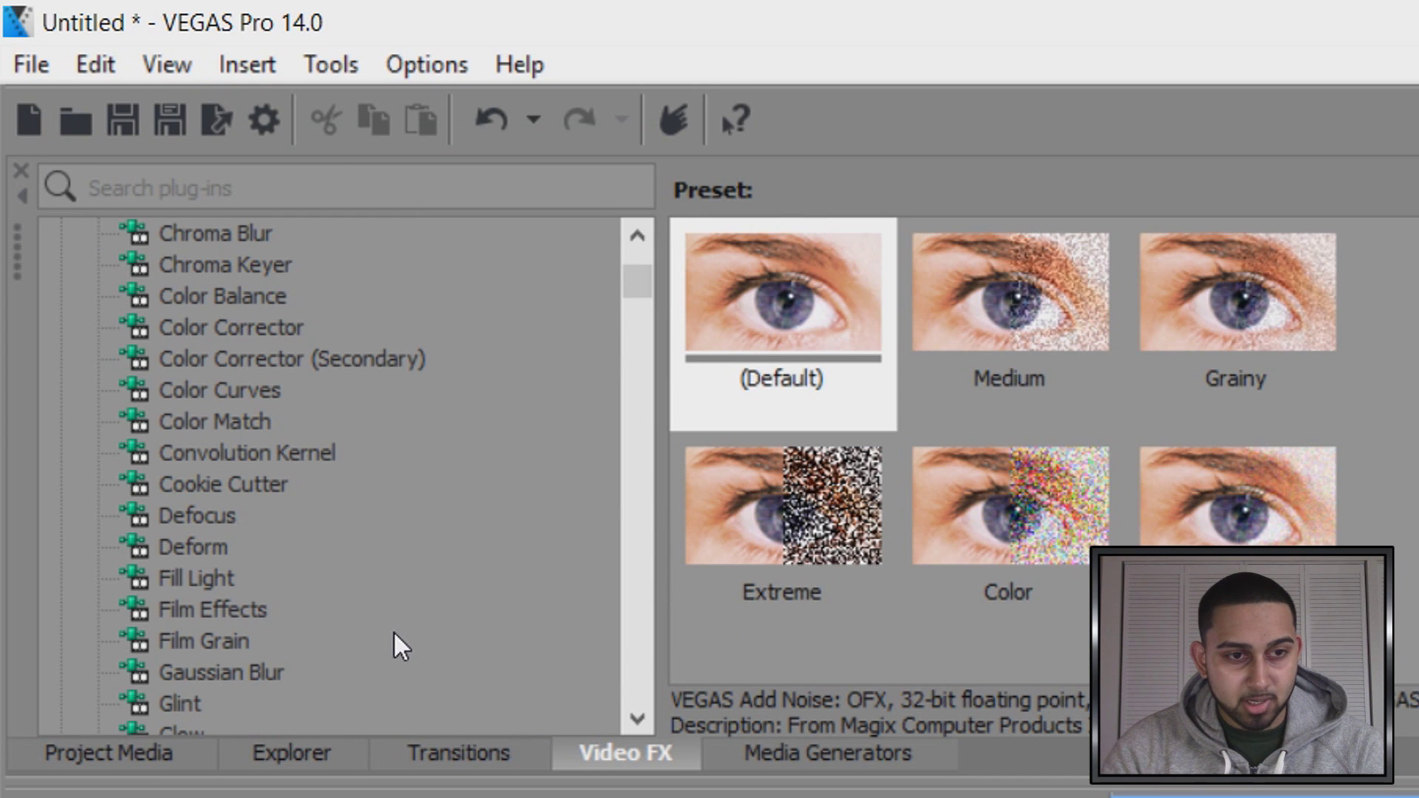
{"action": "scroll", "coordinate": [370, 613], "scroll_direction": "down", "scroll_amount": 1}
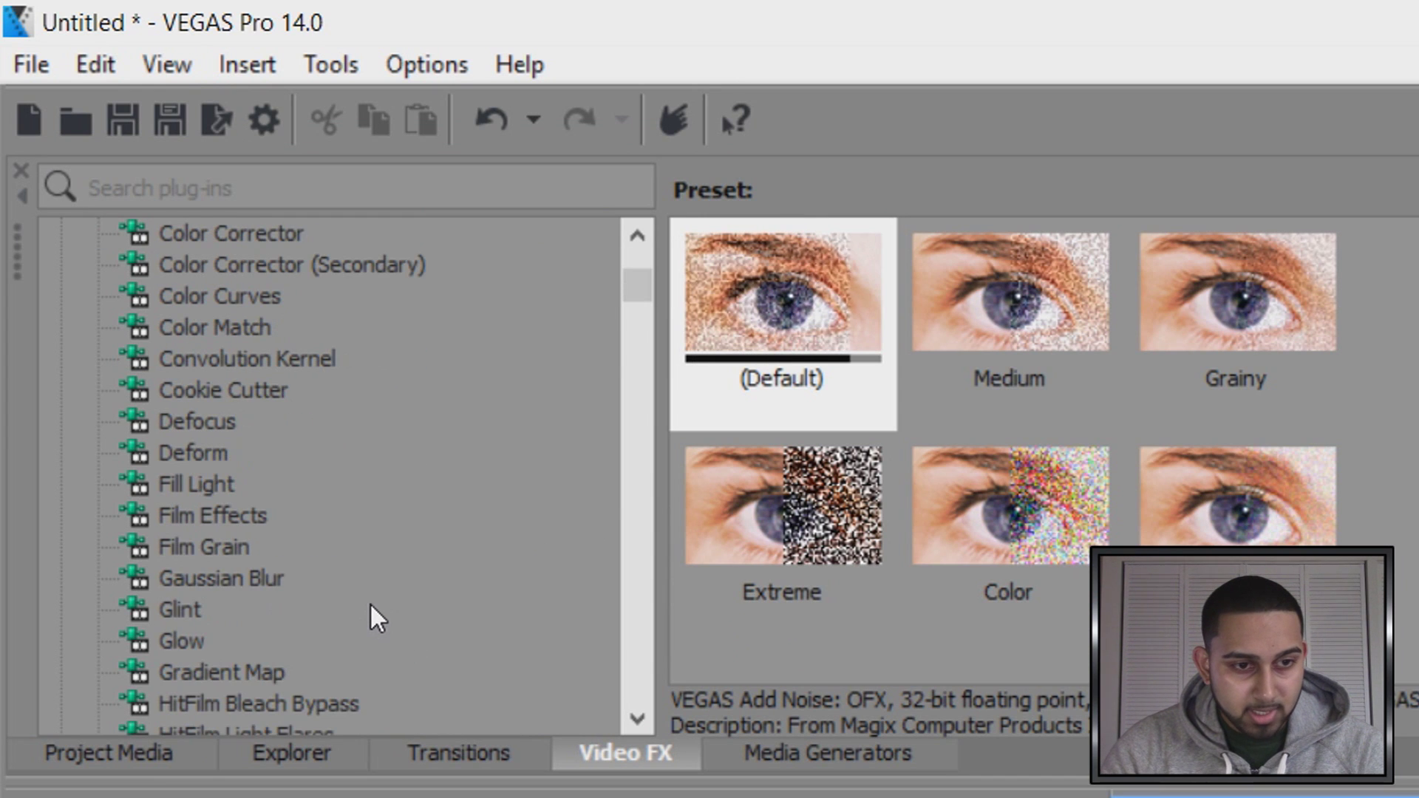
{"action": "left_click", "coordinate": [255, 672]}
{"action": "left_click", "coordinate": [1057, 292]}
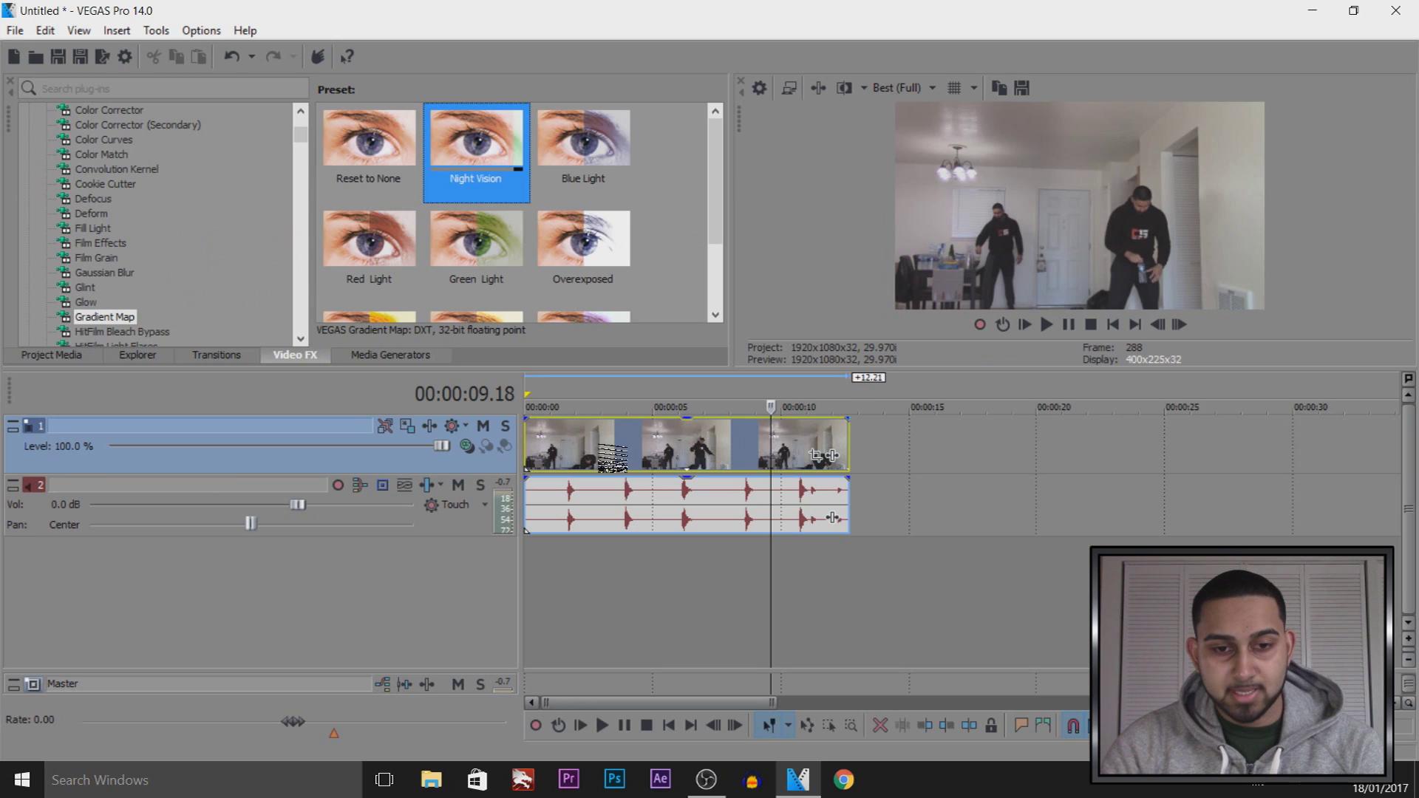
{"action": "left_click_drag", "start_coordinate": [832, 456], "coordinate": [832, 455]}
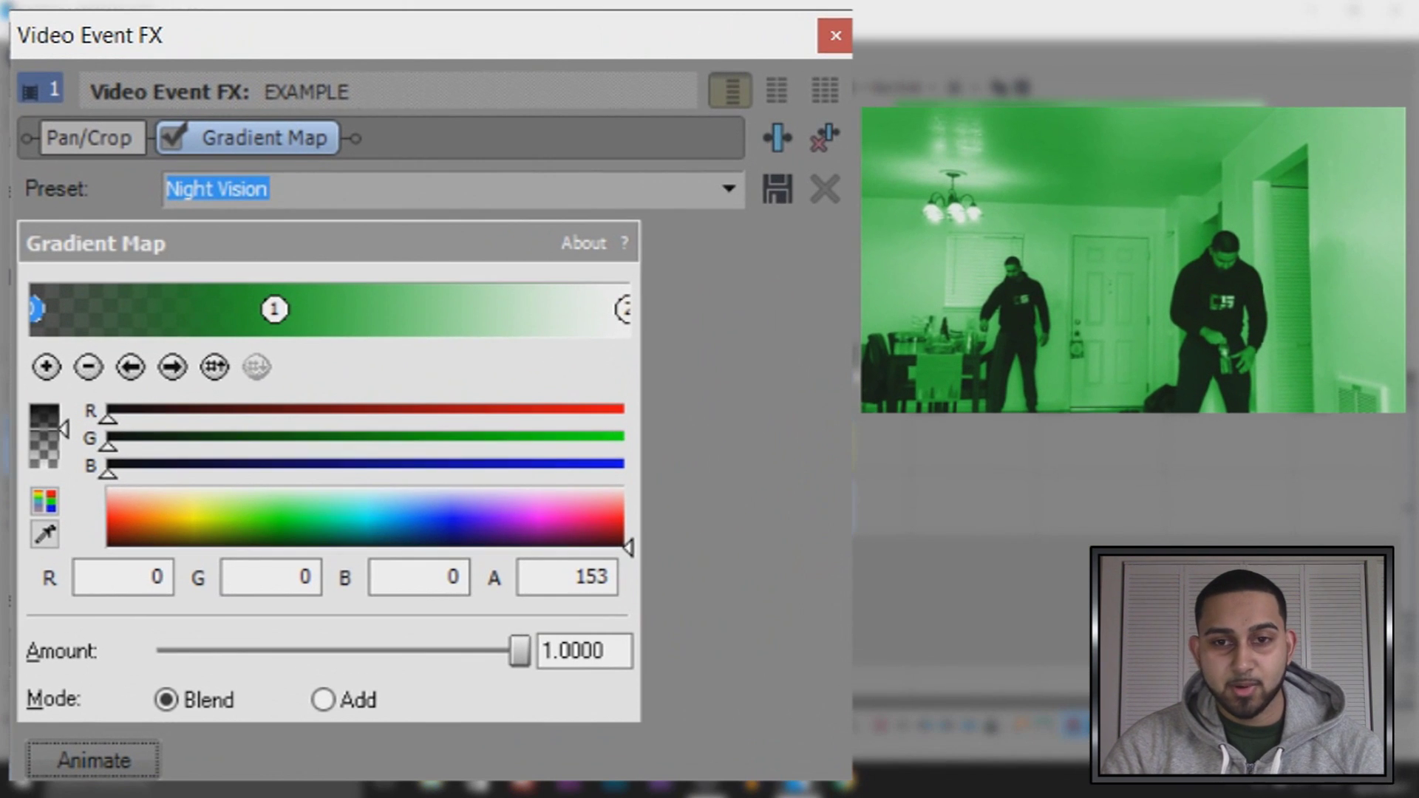
Make the gradient's middle colour stop bright green 0/210/12 with alpha 175
{"action": "left_click", "coordinate": [275, 309]}
{"action": "left_click_drag", "start_coordinate": [53, 407], "coordinate": [55, 341]}
{"action": "left_click_drag", "start_coordinate": [290, 516], "coordinate": [284, 515]}
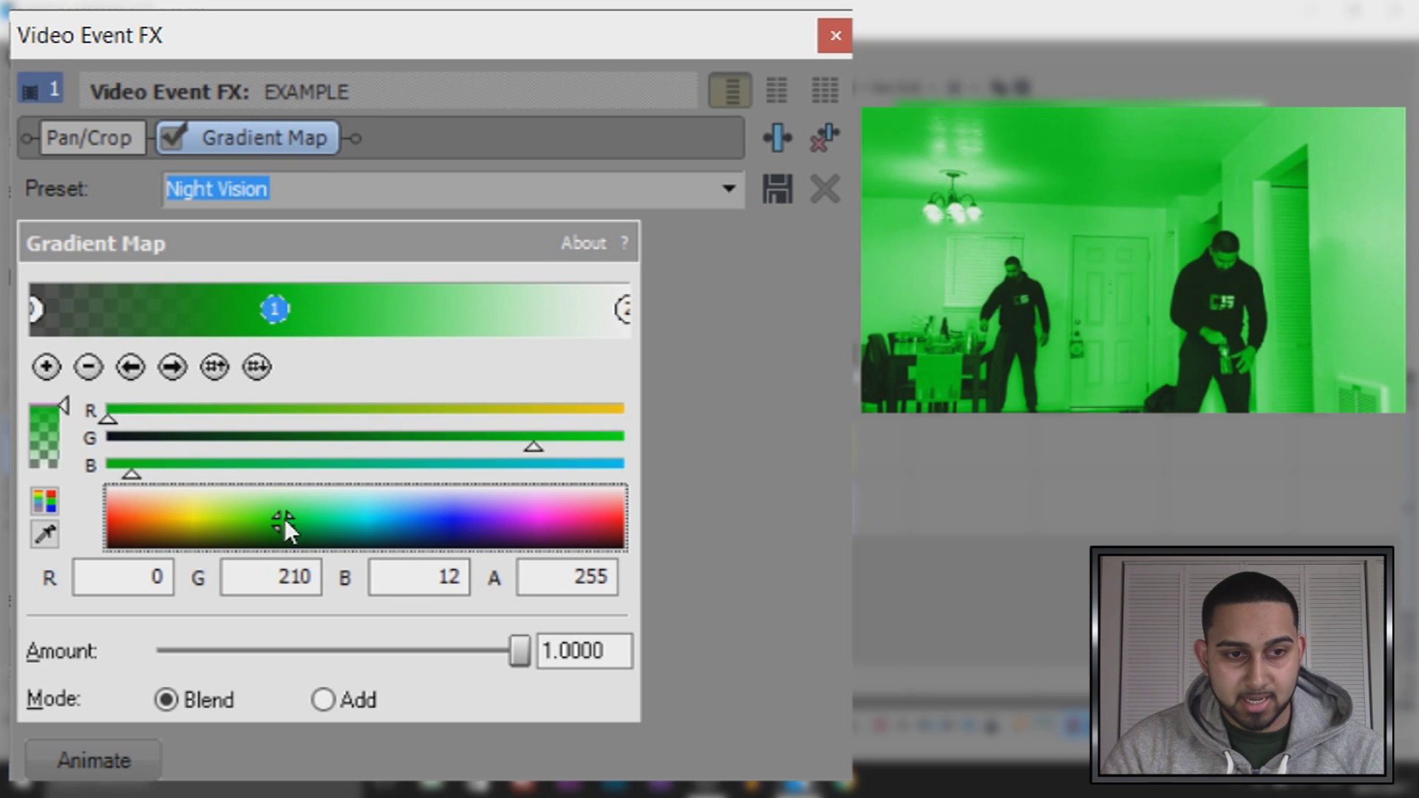
{"action": "left_click_drag", "start_coordinate": [55, 415], "coordinate": [54, 405]}
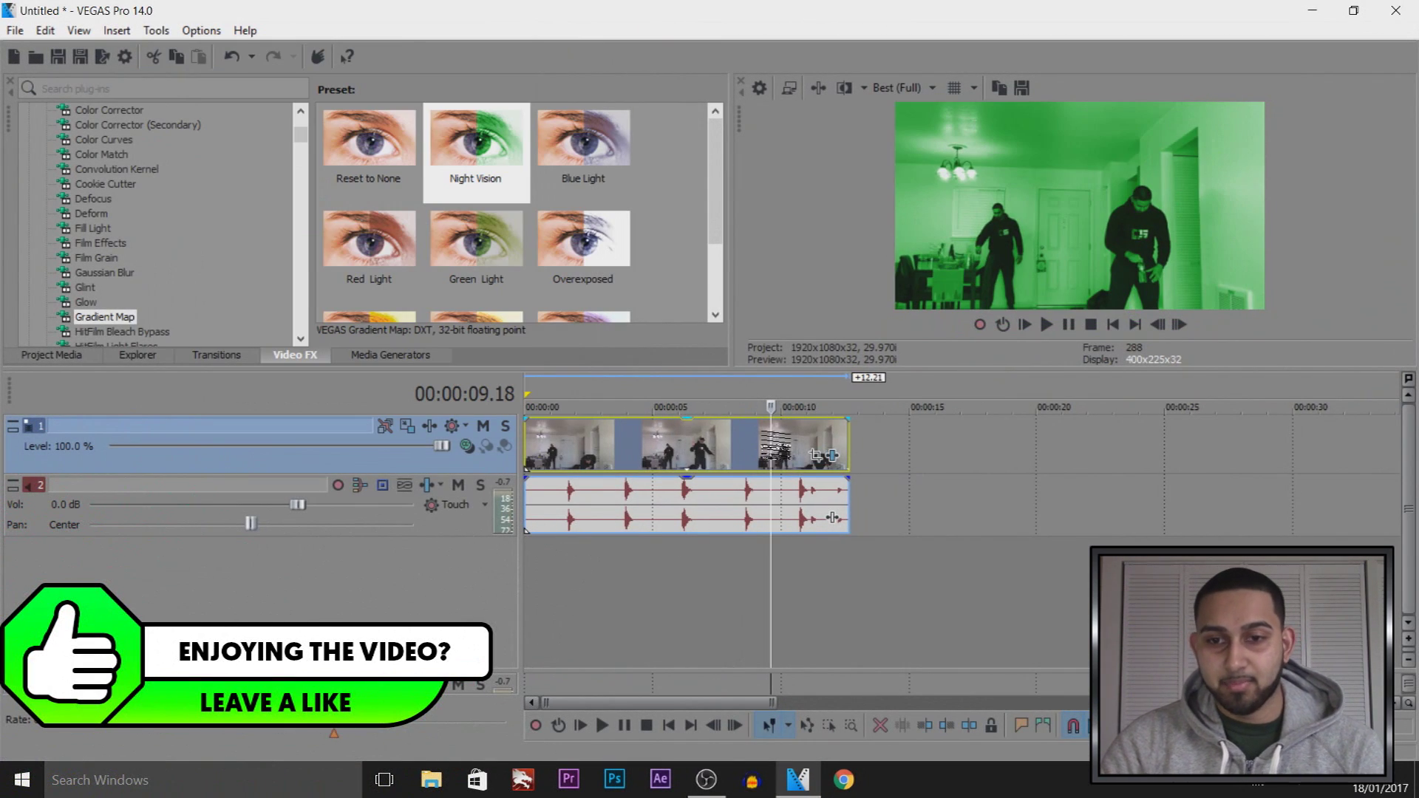
{"action": "left_click", "coordinate": [728, 447]}
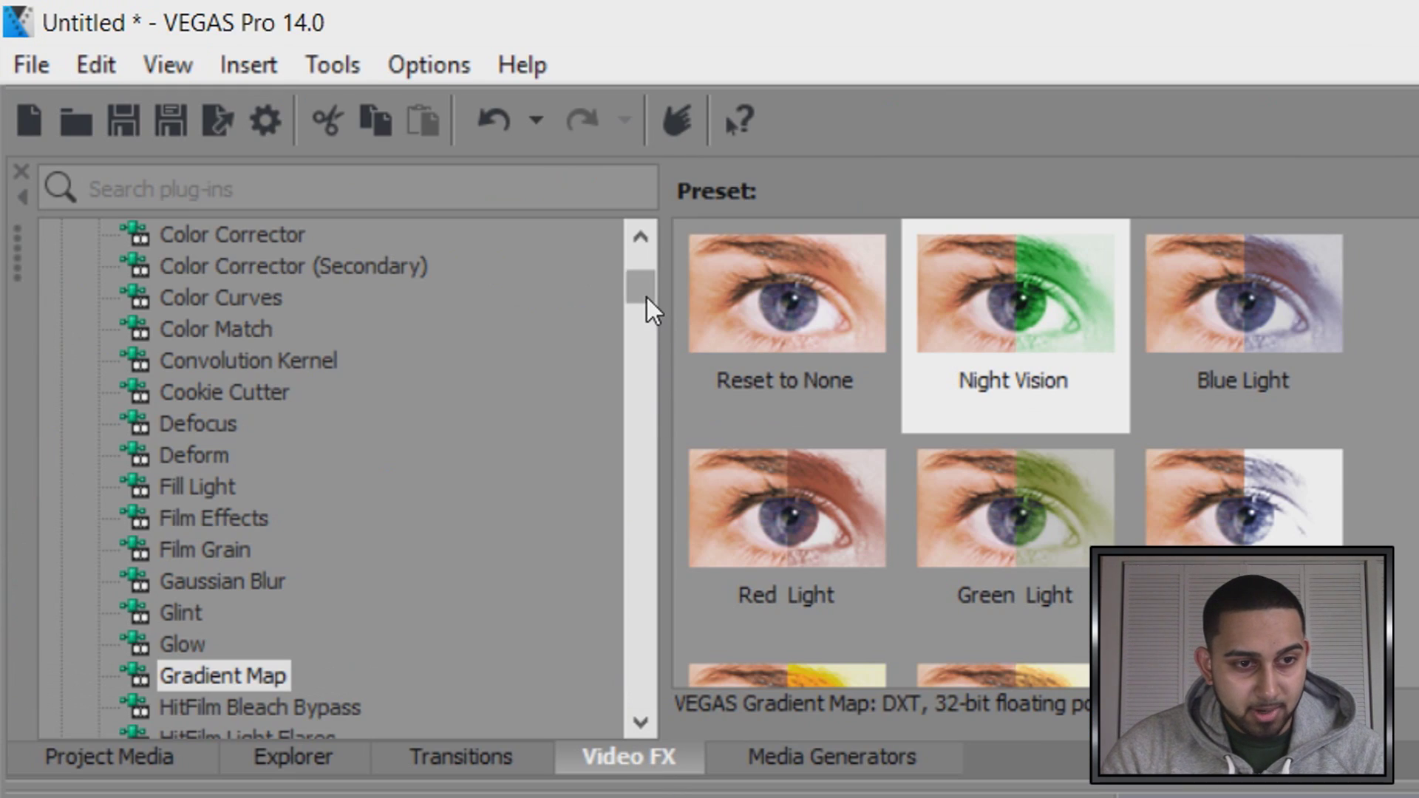
Apply Soft Contrast's Warm Vignette preset to the clip, ordered before Gradient Map
{"action": "left_click_drag", "start_coordinate": [646, 295], "coordinate": [640, 654]}
{"action": "left_click", "coordinate": [247, 555]}
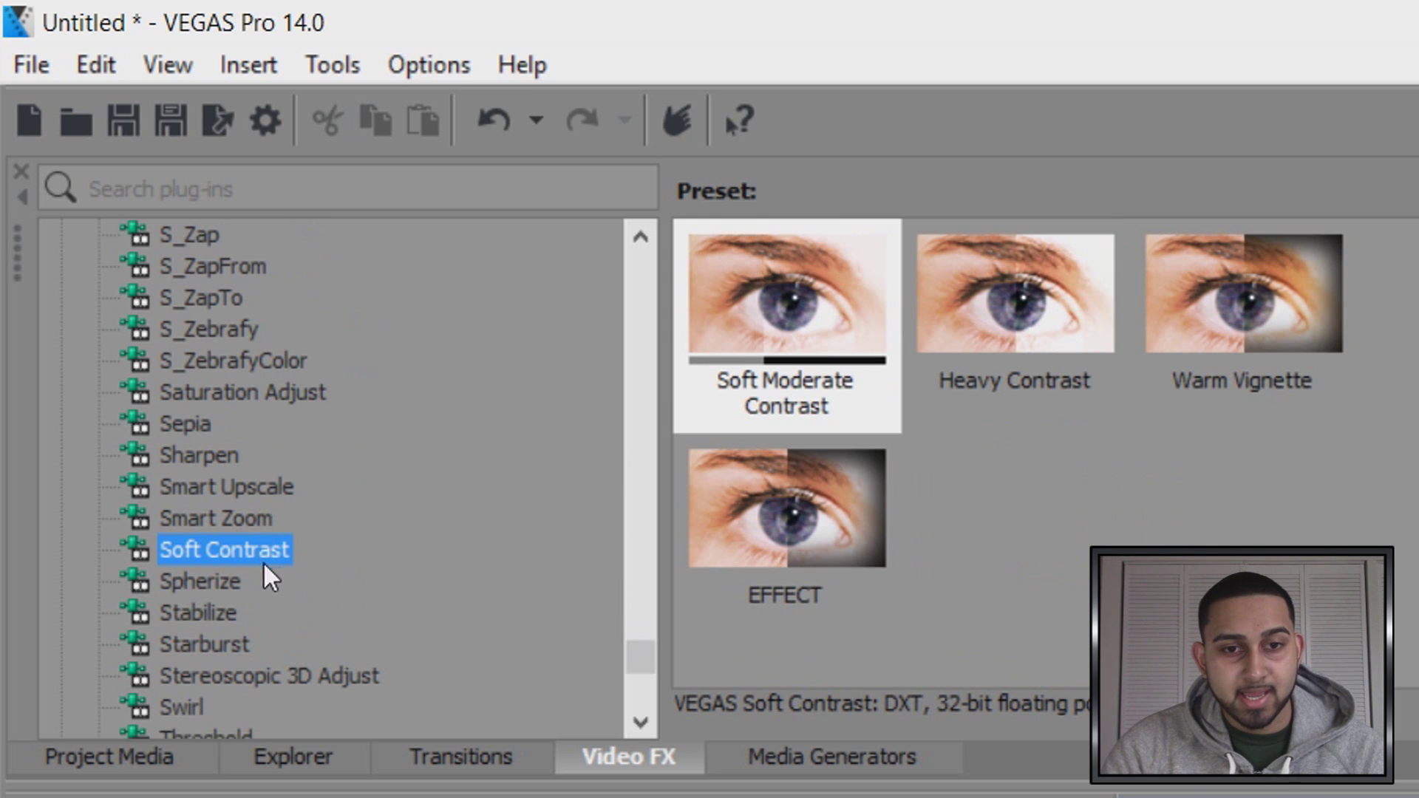
{"action": "left_click", "coordinate": [1273, 348]}
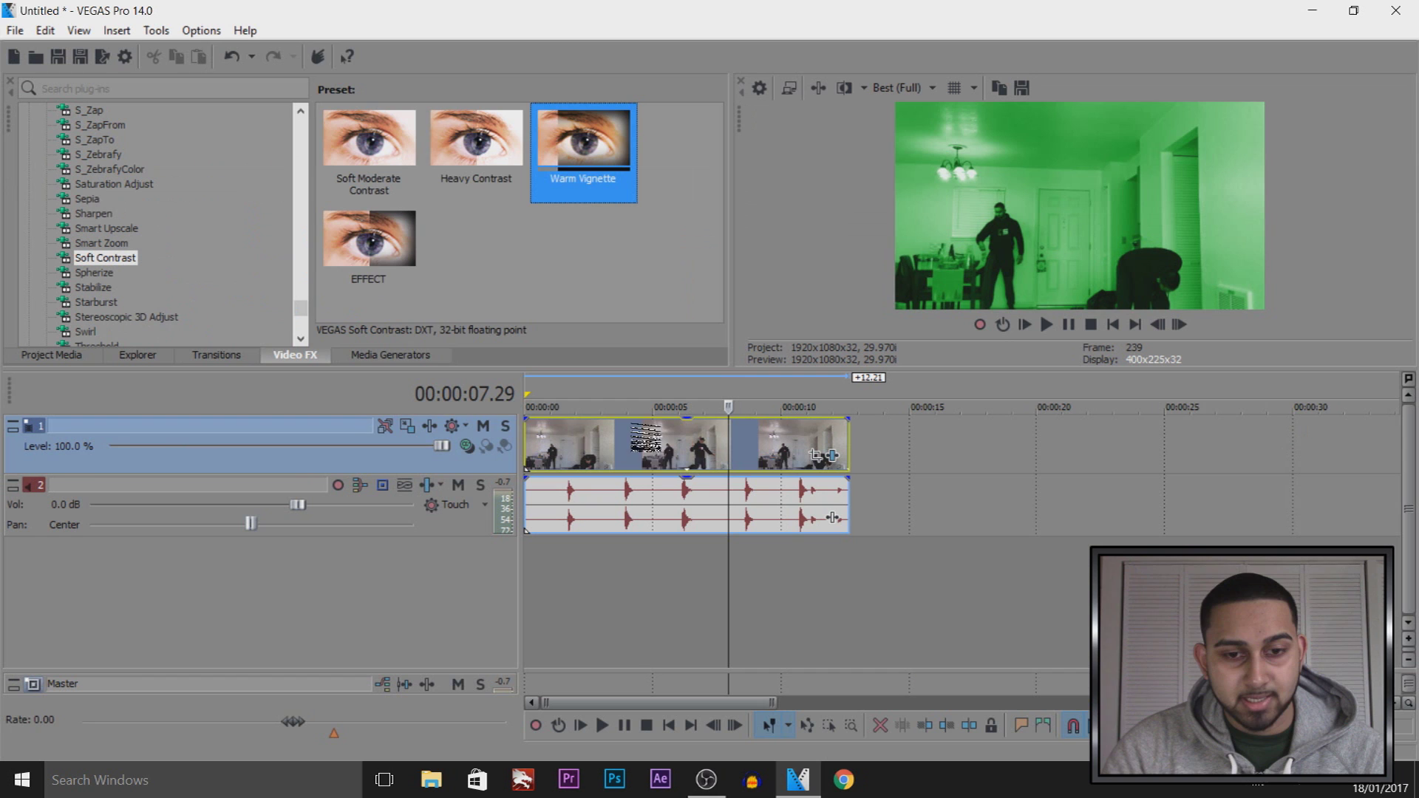
{"action": "left_click_drag", "start_coordinate": [583, 151], "coordinate": [784, 443]}
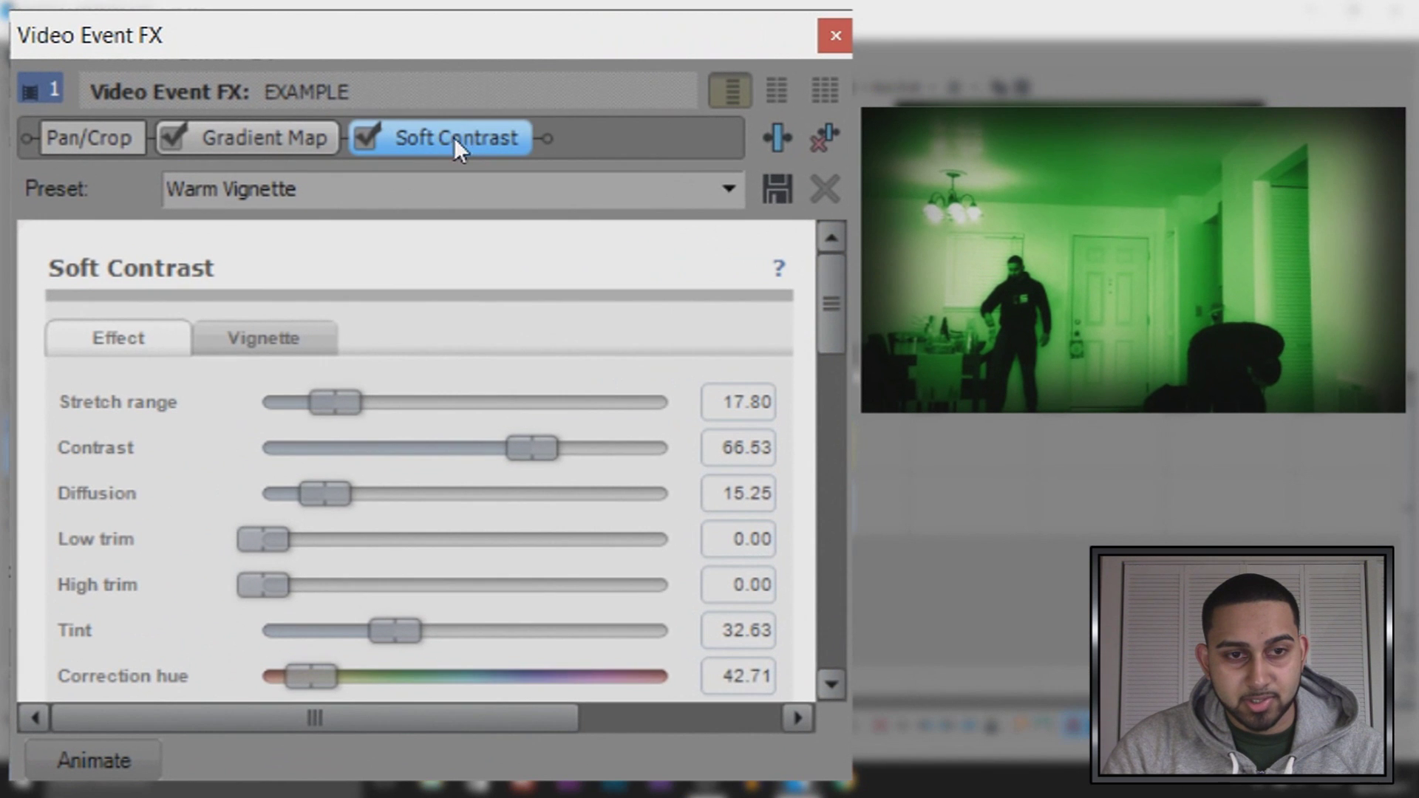
{"action": "mouse_move", "coordinate": [441, 131]}
{"action": "left_mouse_down"}
{"action": "mouse_move", "coordinate": [200, 124]}
{"action": "mouse_move", "coordinate": [197, 142]}
{"action": "left_mouse_up"}
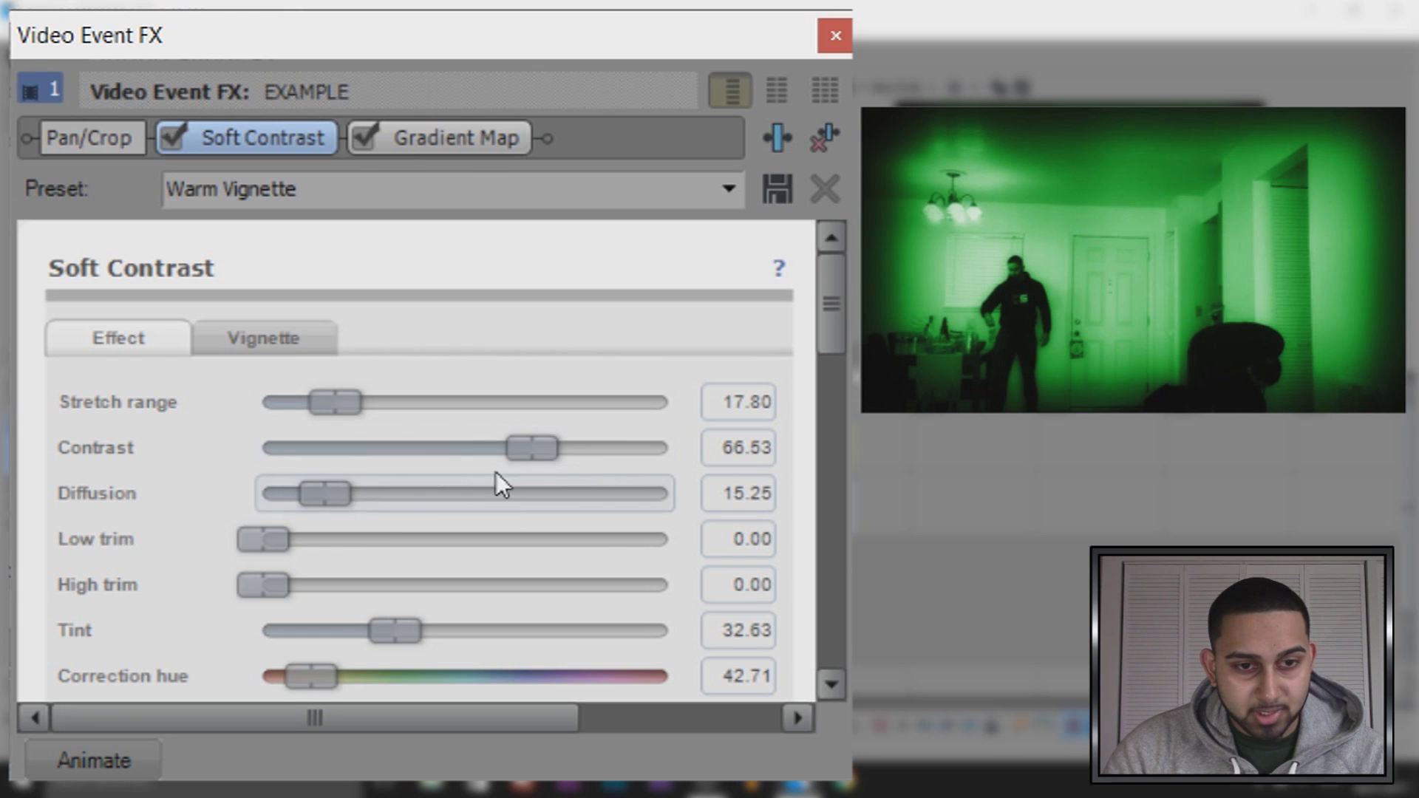
Lower Soft Contrast's contrast to 3.63 and its vignette strength to about 62
{"action": "left_click_drag", "start_coordinate": [532, 448], "coordinate": [263, 448]}
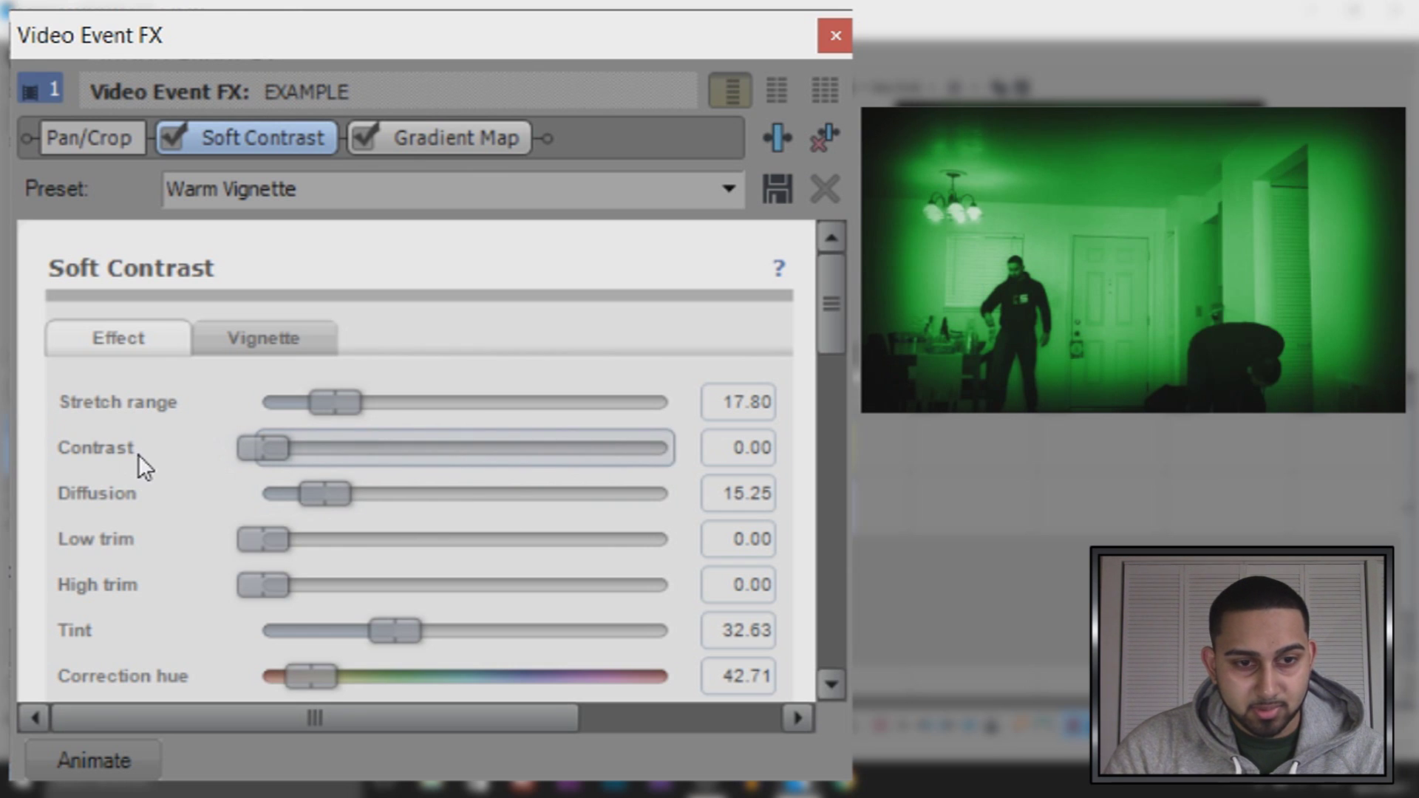
{"action": "left_click", "coordinate": [270, 336]}
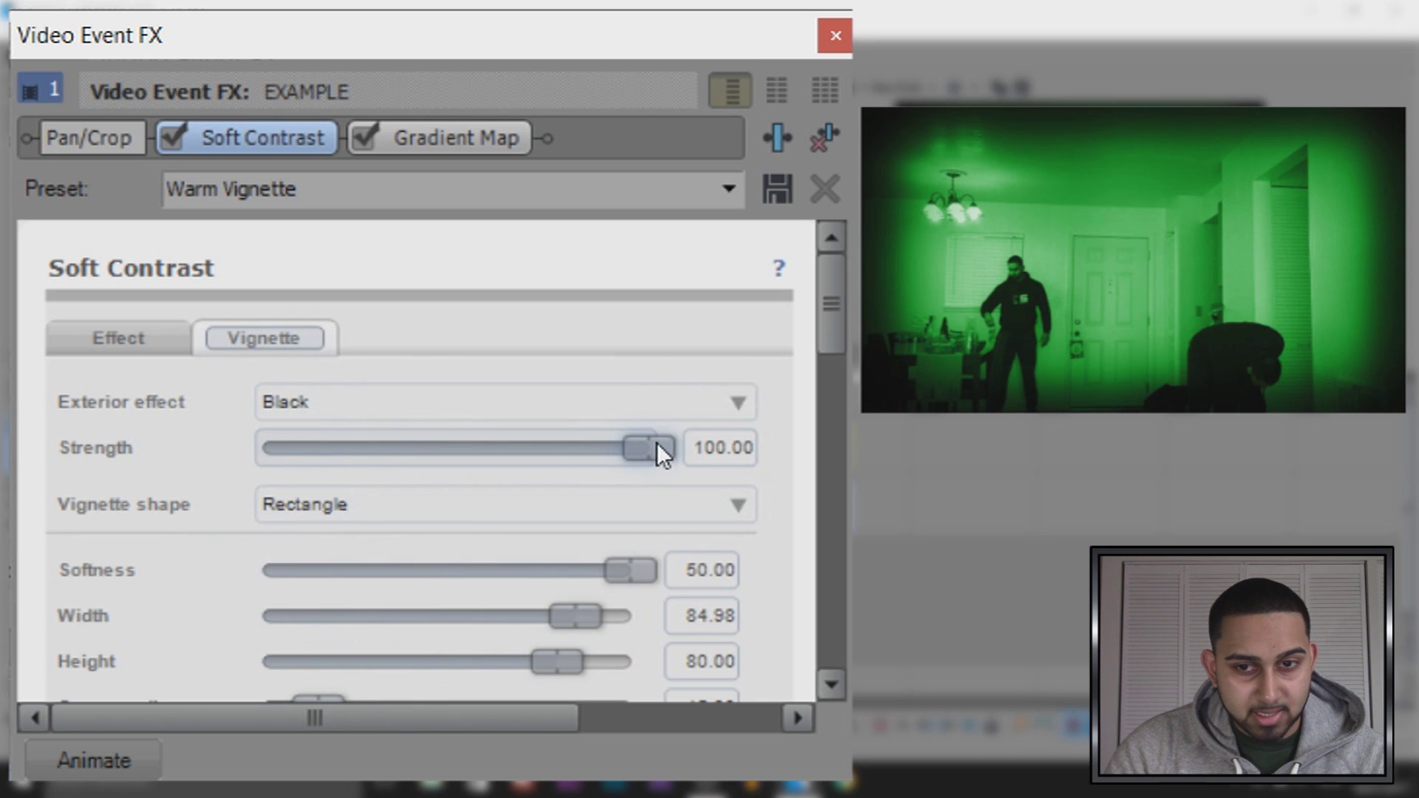
{"action": "left_click_drag", "start_coordinate": [657, 445], "coordinate": [498, 459]}
{"action": "left_click_drag", "start_coordinate": [832, 295], "coordinate": [790, 552]}
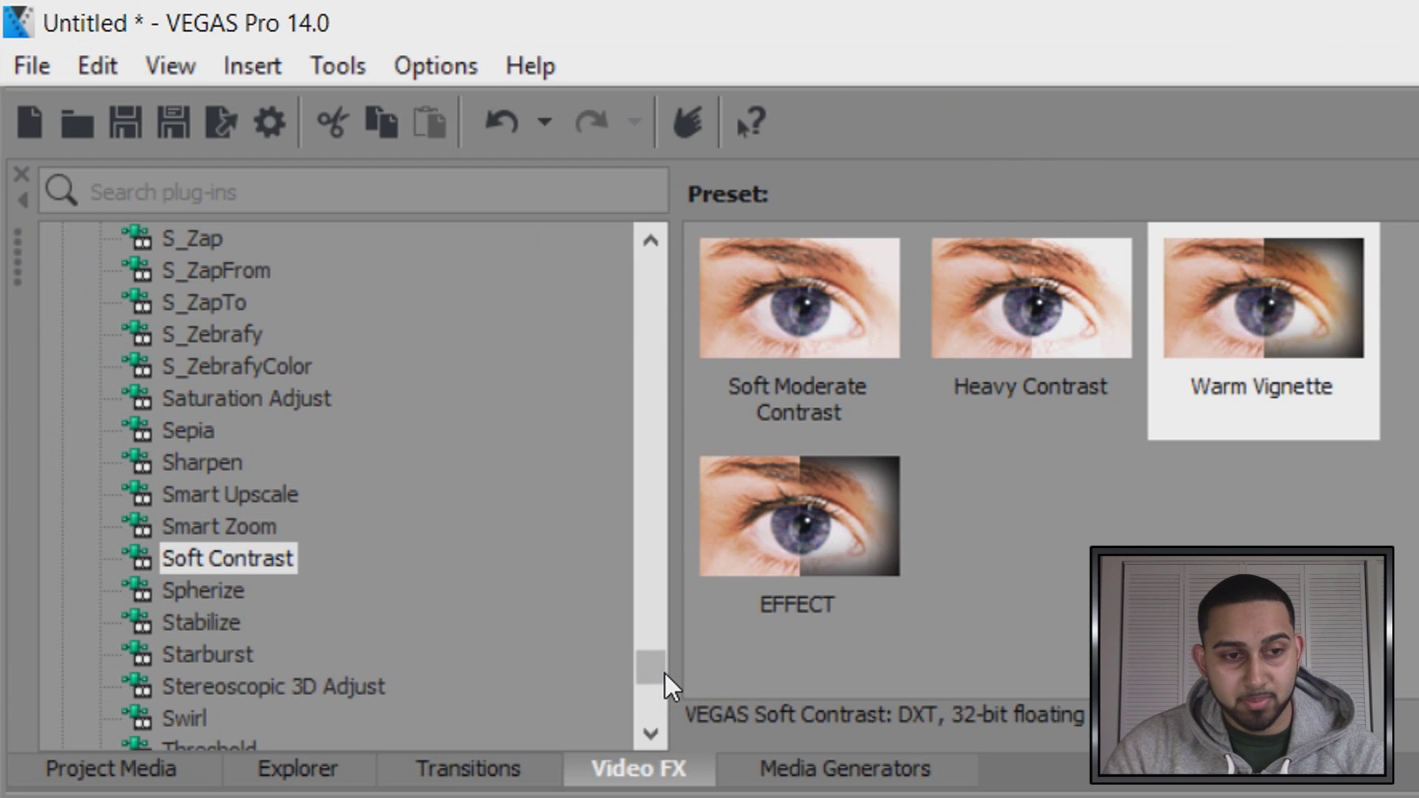
Apply TV Simulator's Reset to None preset to the clip
{"action": "left_click_drag", "start_coordinate": [663, 670], "coordinate": [683, 577]}
{"action": "left_click", "coordinate": [192, 494]}
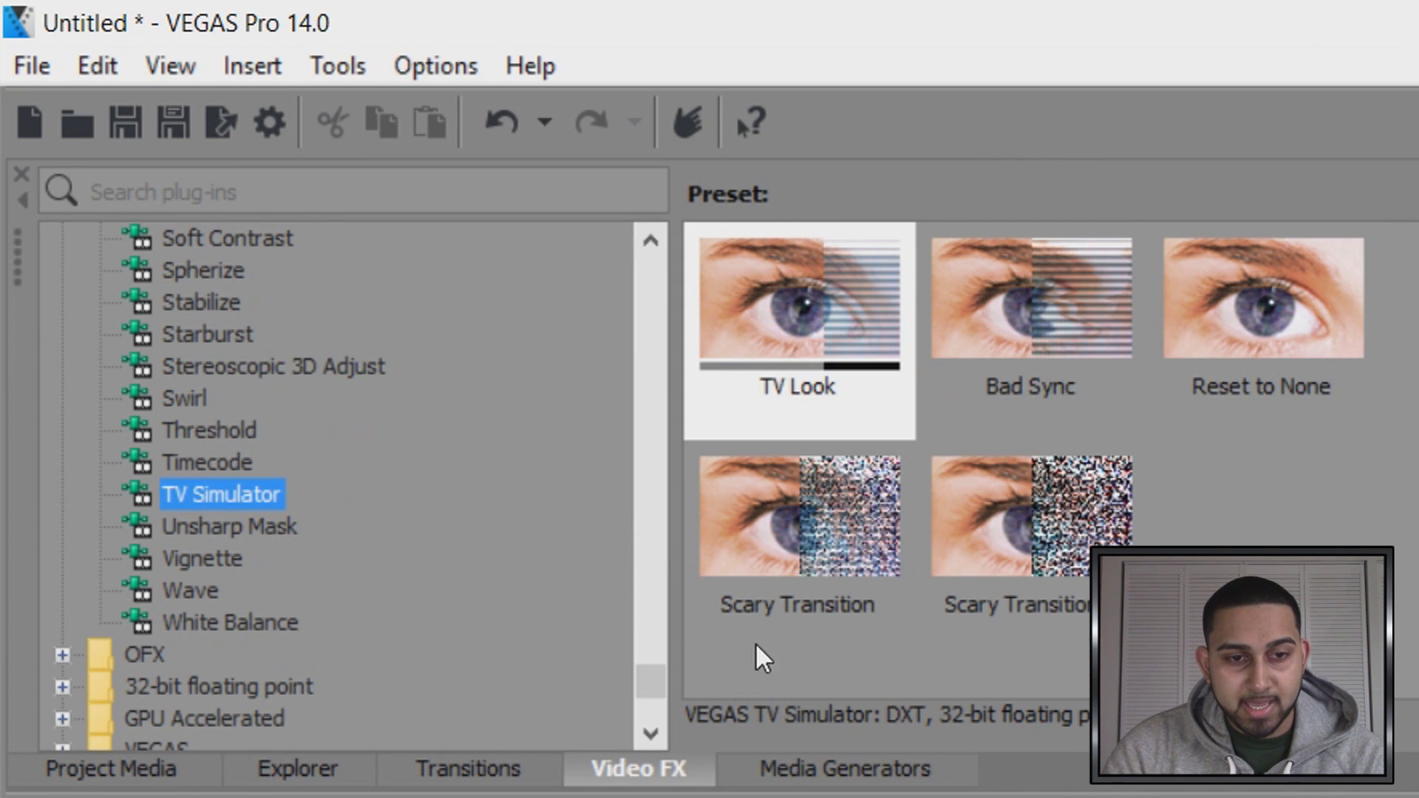
{"action": "left_click", "coordinate": [730, 531]}
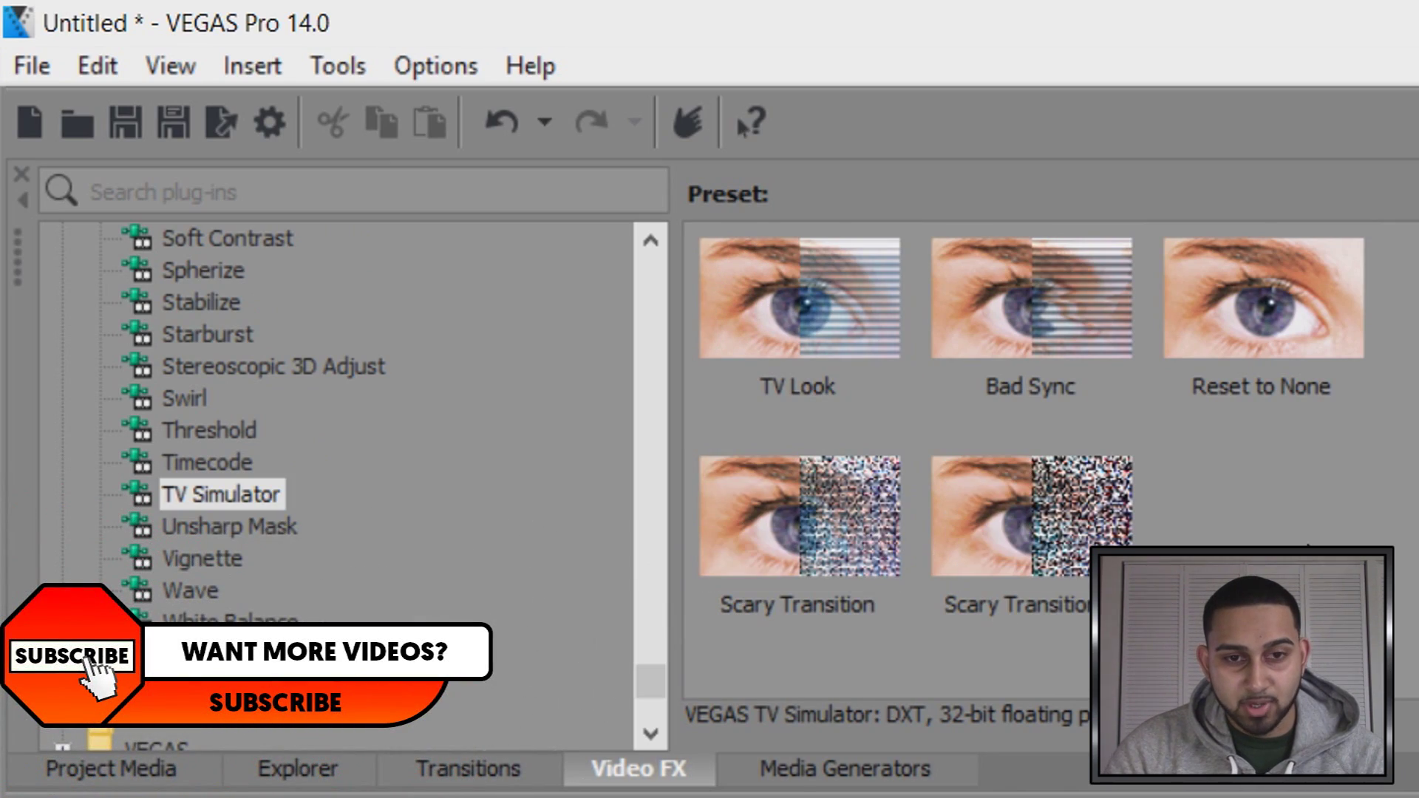
{"action": "left_click_drag", "start_coordinate": [1283, 292], "coordinate": [1382, 797]}
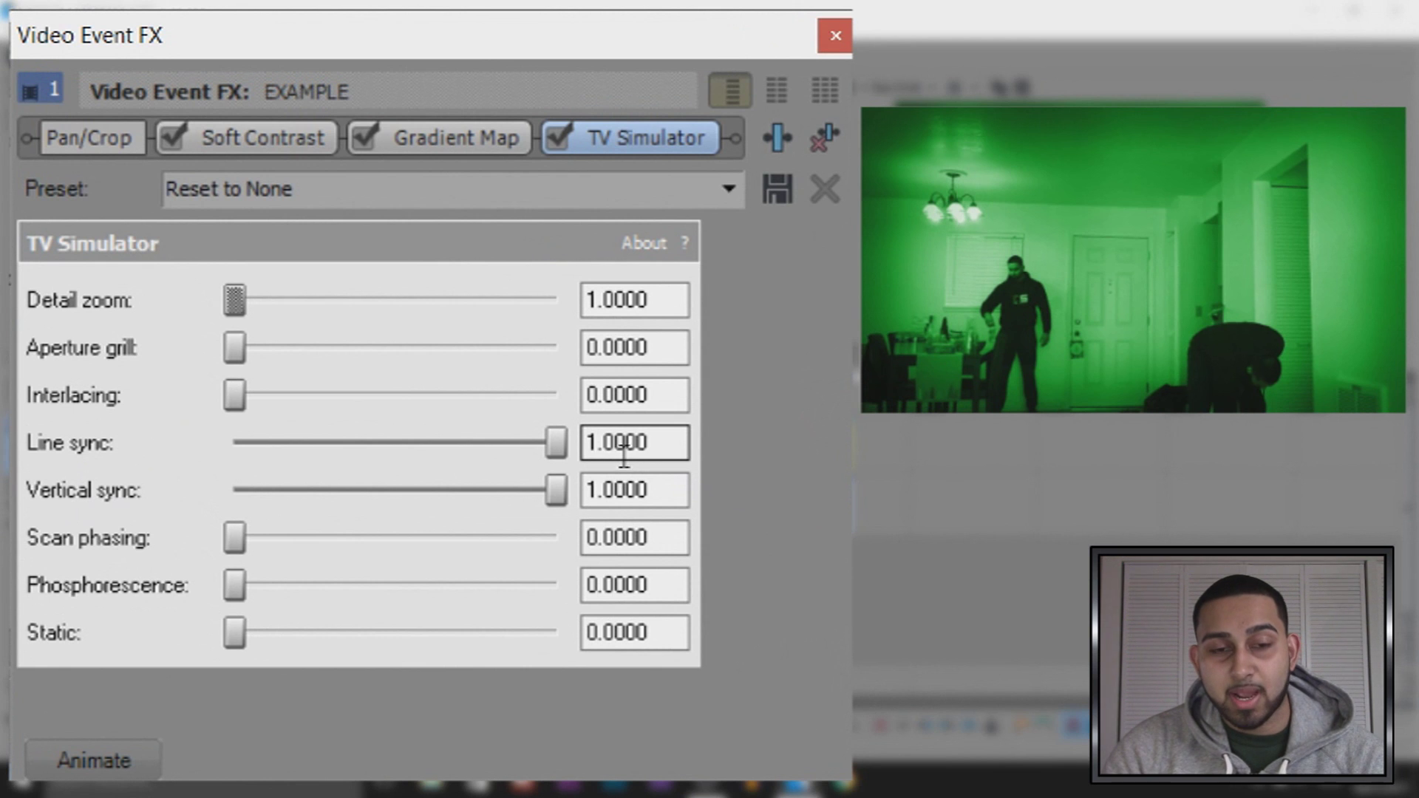
Adjust line sync distortion, then set Interlacing to 0.34 and Scan phasing to 0.278
{"action": "mouse_move", "coordinate": [560, 444]}
{"action": "left_mouse_down"}
{"action": "mouse_move", "coordinate": [460, 465]}
{"action": "mouse_move", "coordinate": [520, 444]}
{"action": "mouse_move", "coordinate": [703, 462]}
{"action": "left_mouse_up"}
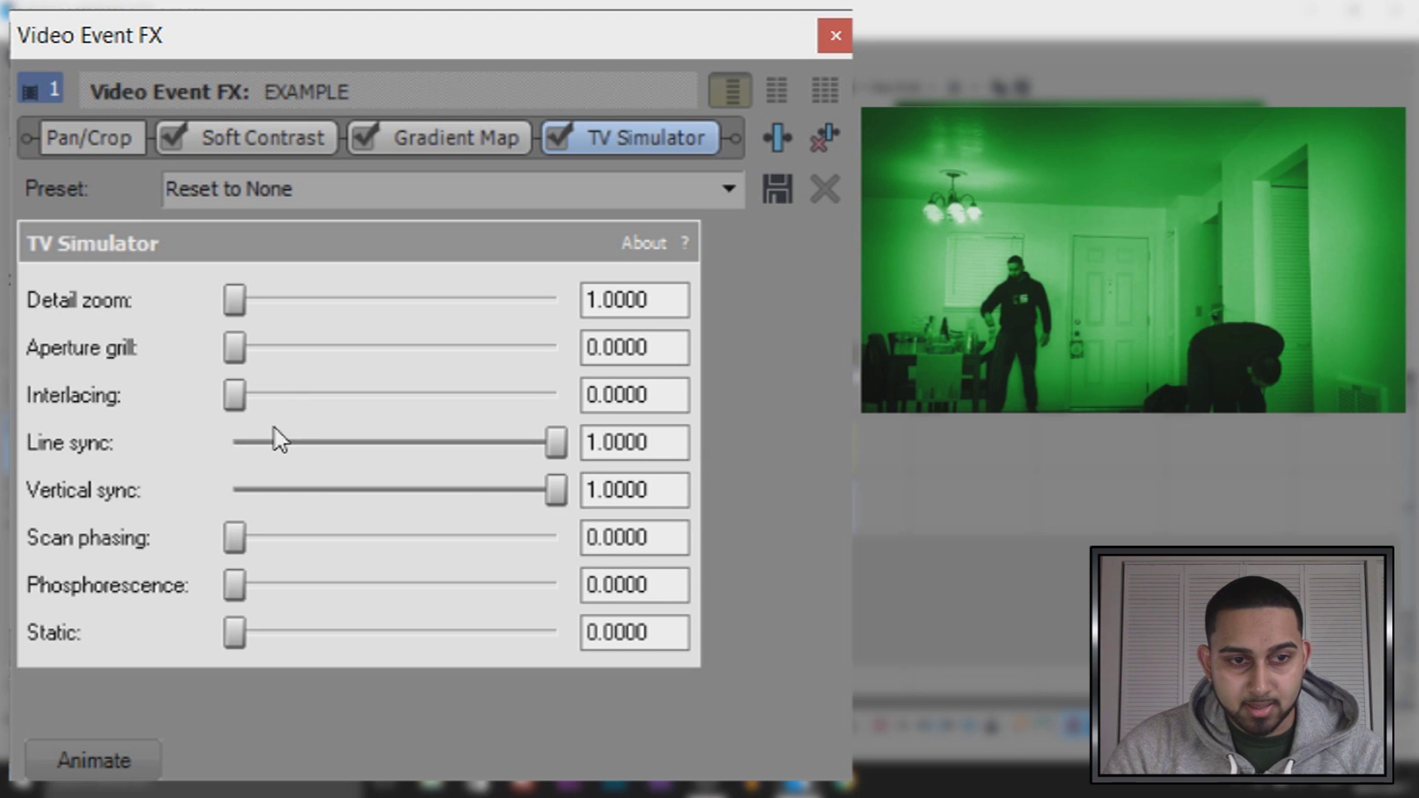
{"action": "left_click_drag", "start_coordinate": [322, 402], "coordinate": [348, 402]}
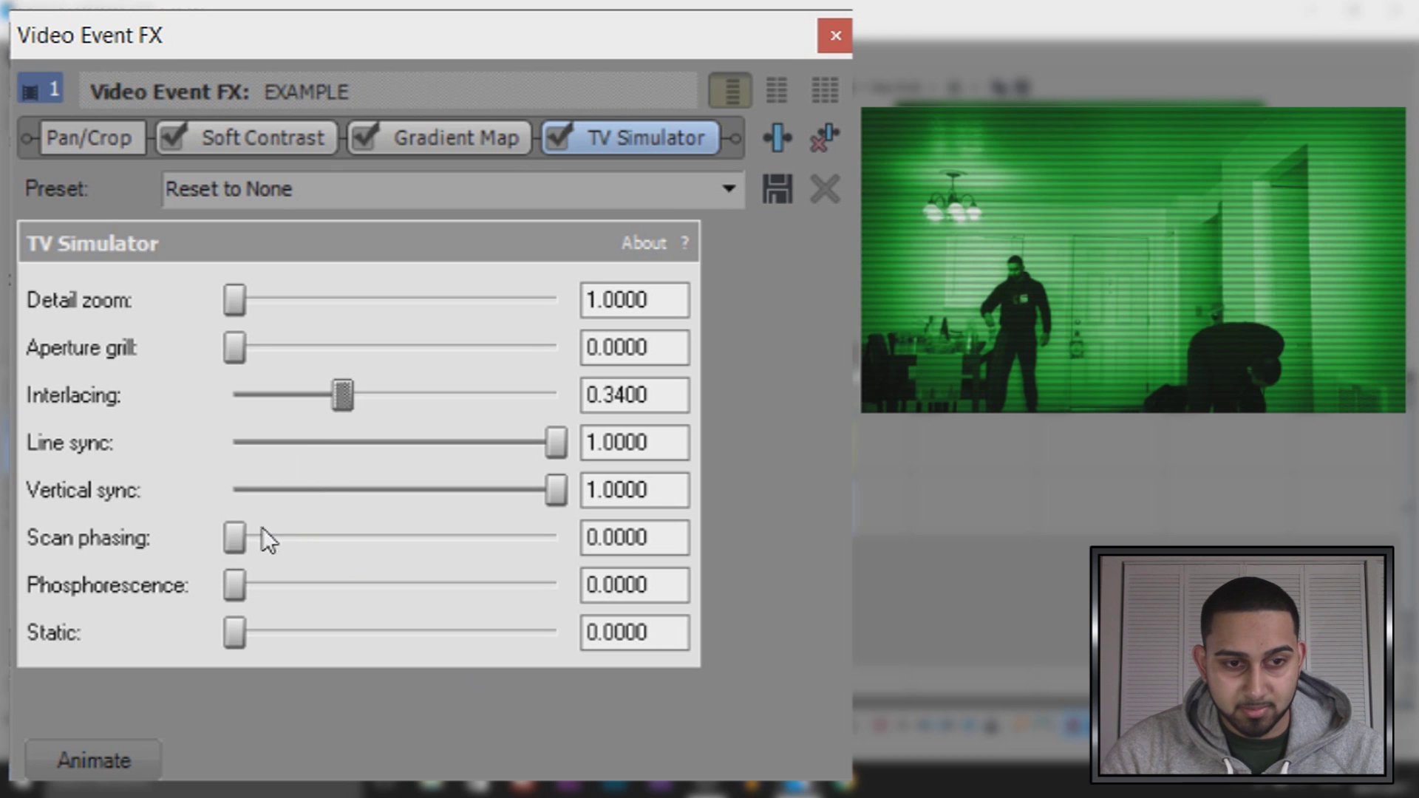
{"action": "left_click_drag", "start_coordinate": [237, 537], "coordinate": [322, 543]}
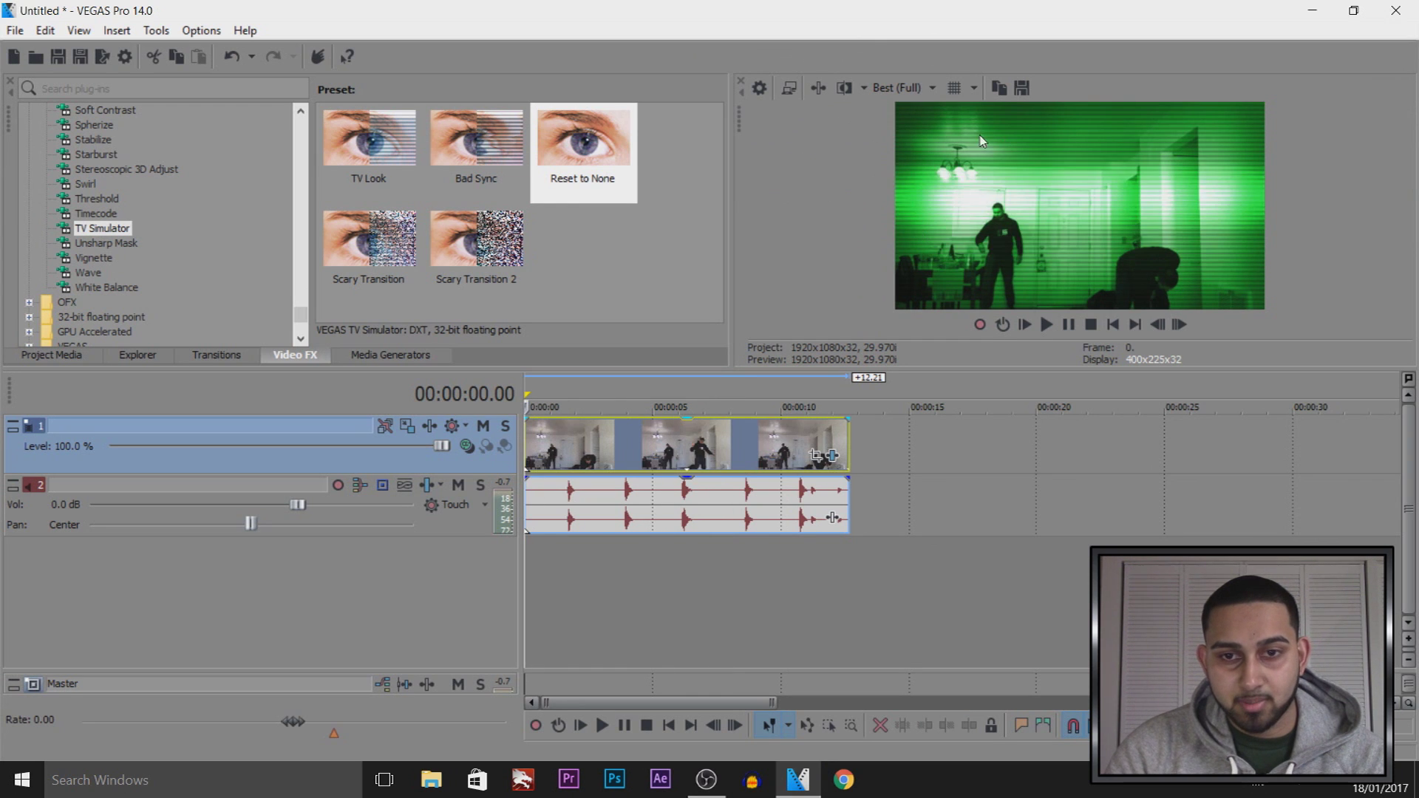
Set preview quality to Good (Auto) and play the clip to review it
{"action": "left_click", "coordinate": [898, 88]}
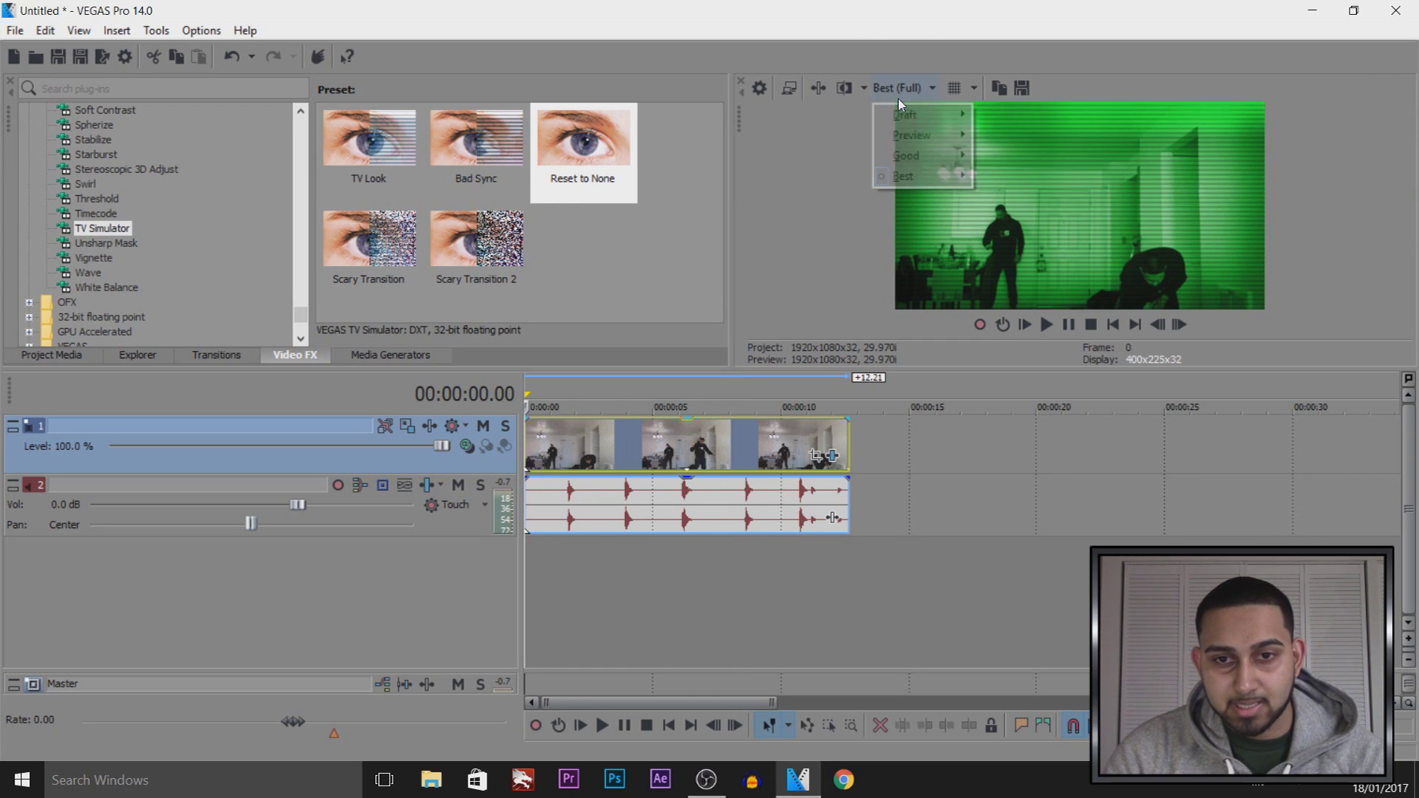
{"action": "mouse_move", "coordinate": [917, 154]}
{"action": "left_click", "coordinate": [1006, 153]}
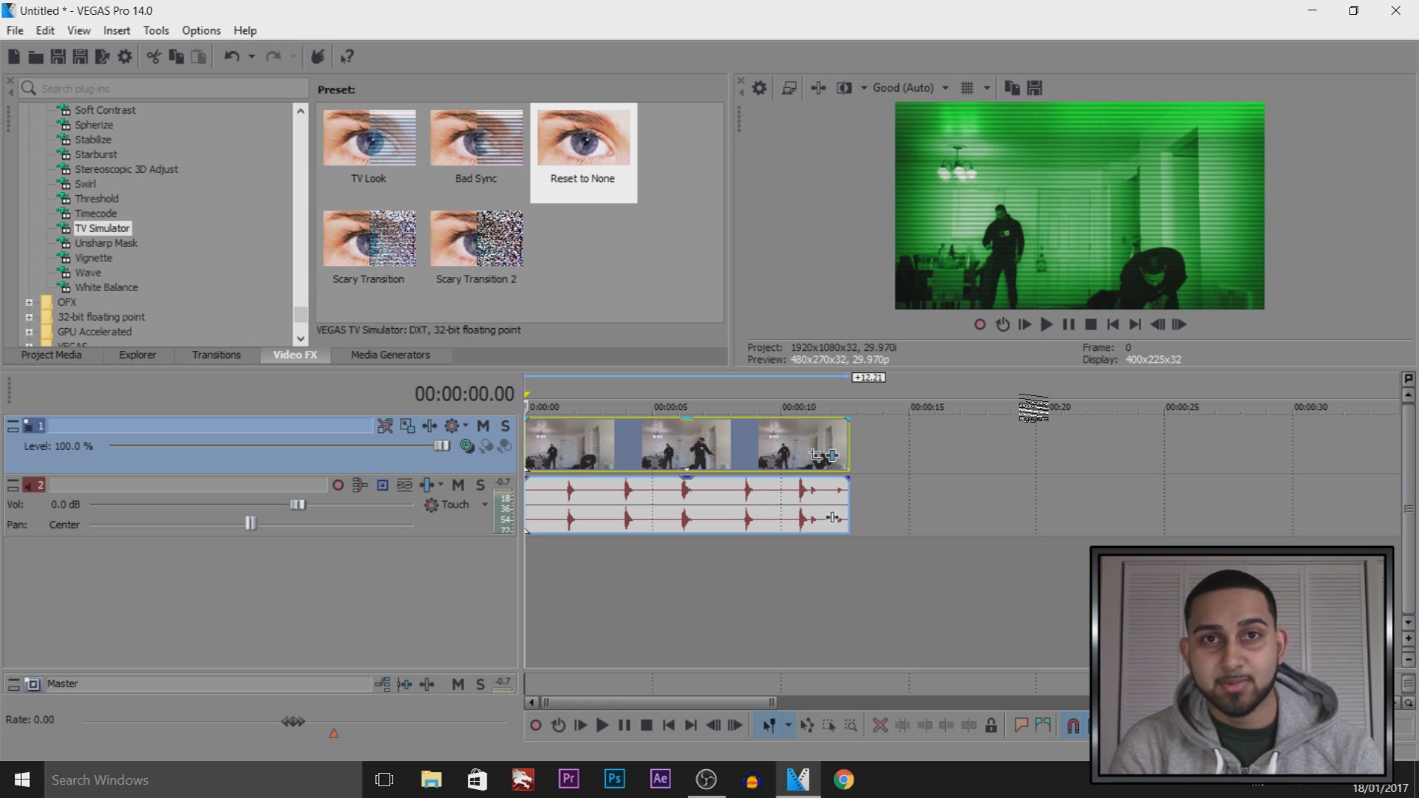
{"action": "key", "text": "space"}
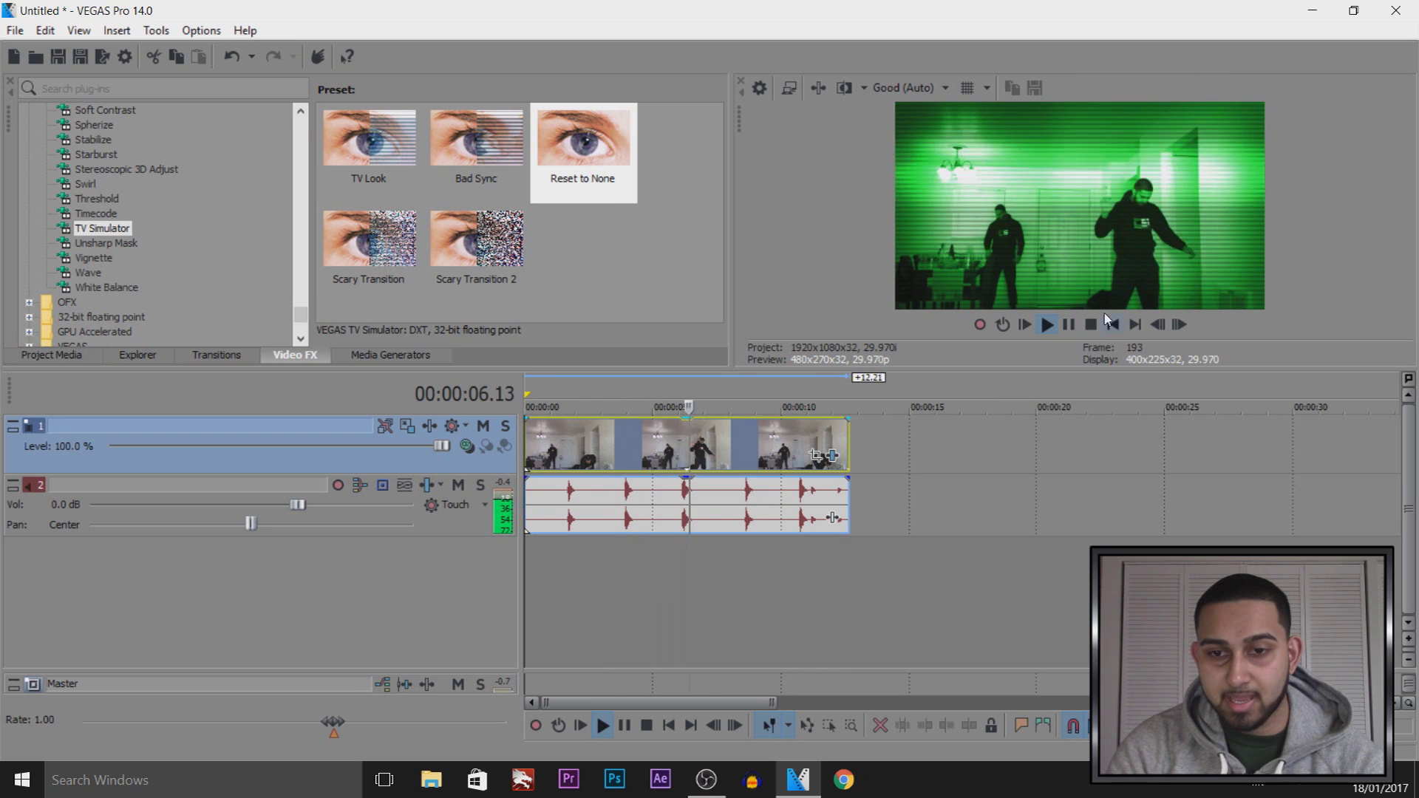
{"action": "left_click", "coordinate": [1069, 326]}
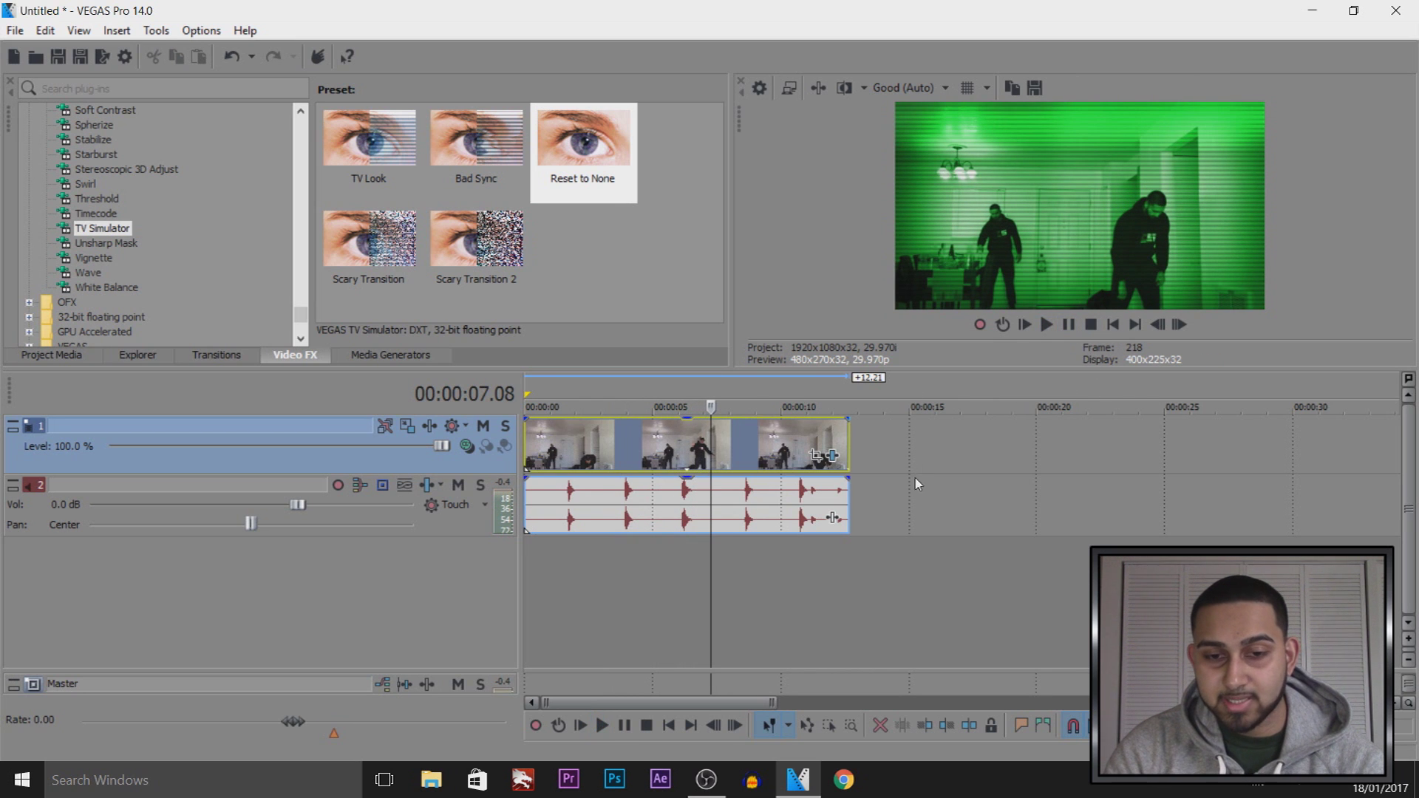
Lower TV Simulator scan phasing to 0.146, replay from near the start, and close the effect window
{"action": "left_click_drag", "start_coordinate": [839, 462], "coordinate": [835, 458]}
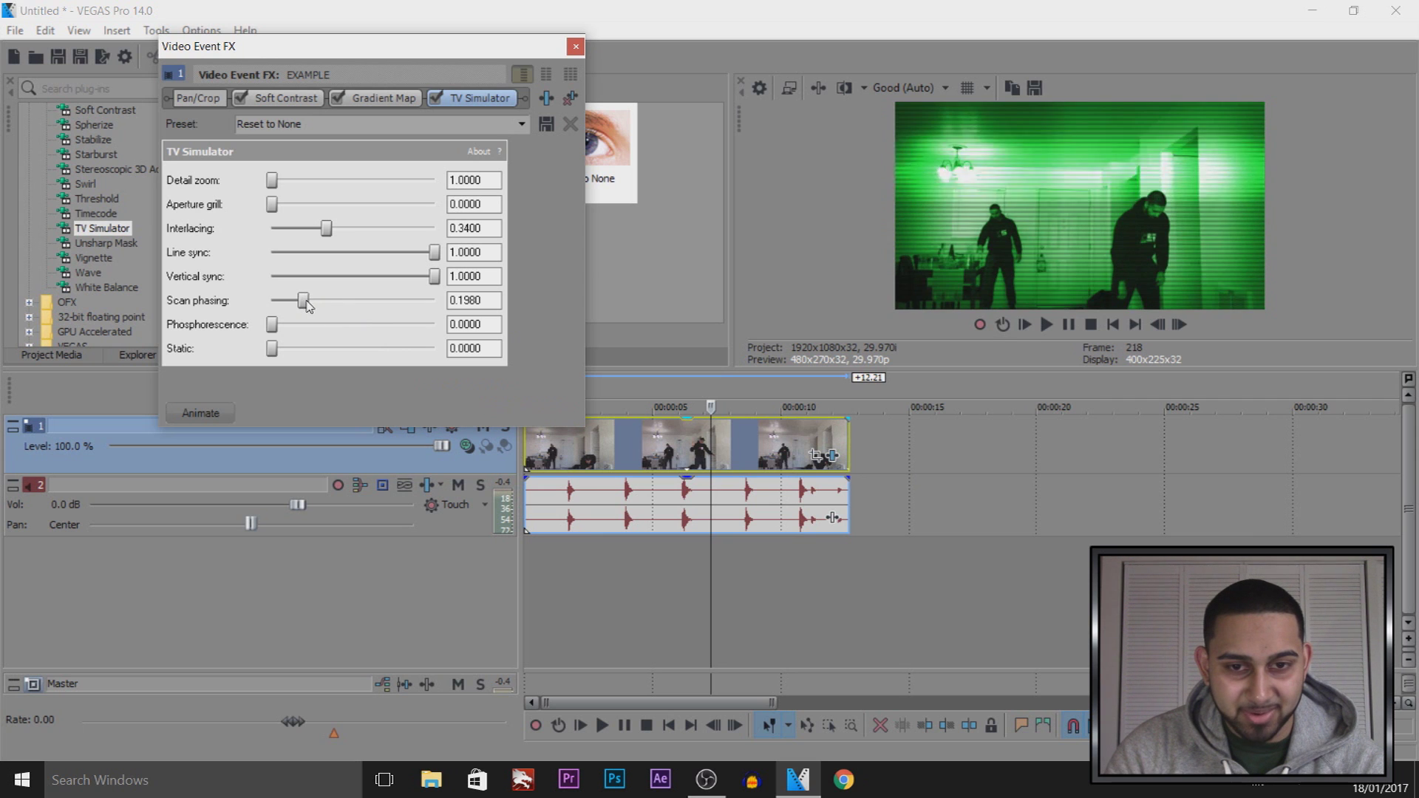
{"action": "left_click_drag", "start_coordinate": [319, 306], "coordinate": [300, 306]}
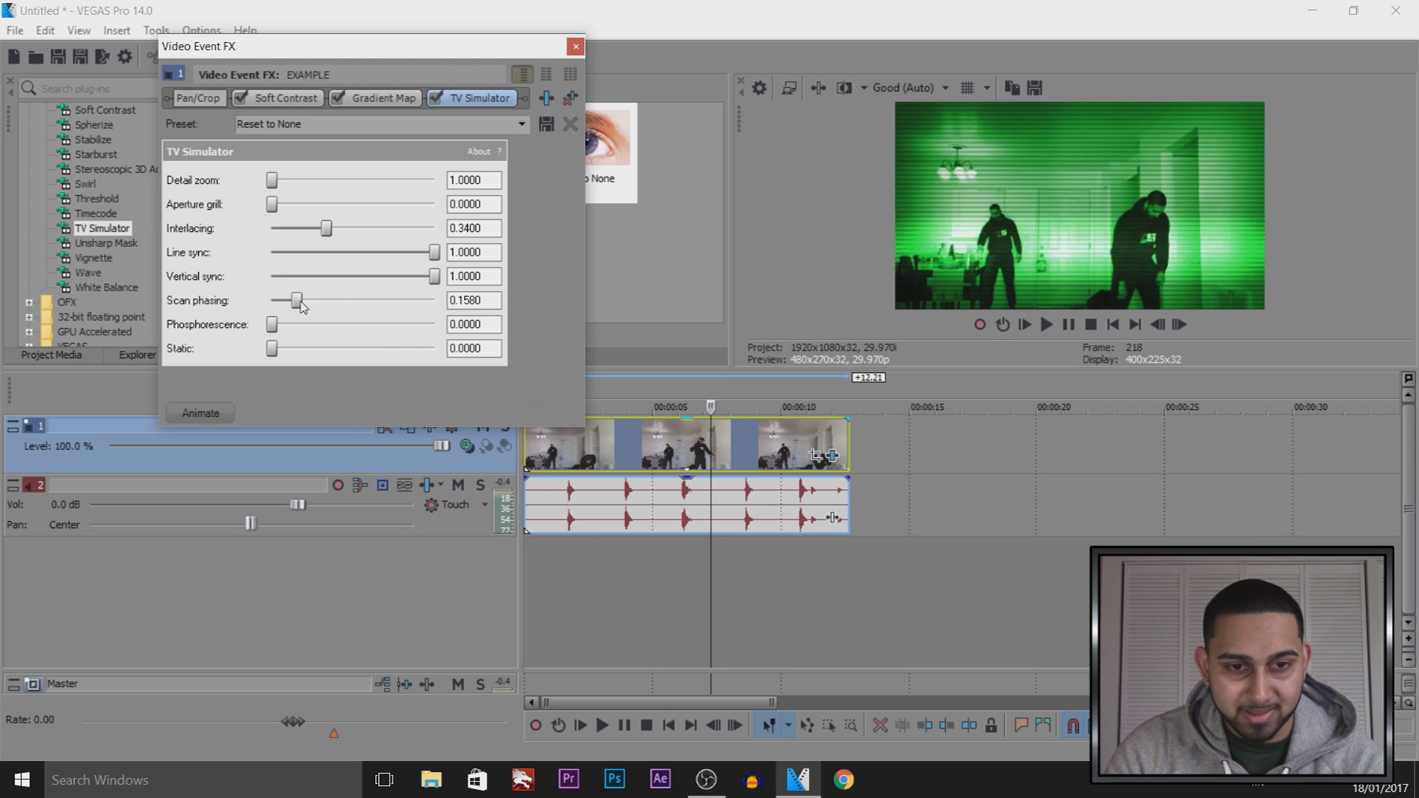
{"action": "left_click", "coordinate": [538, 508]}
{"action": "key", "text": "space"}
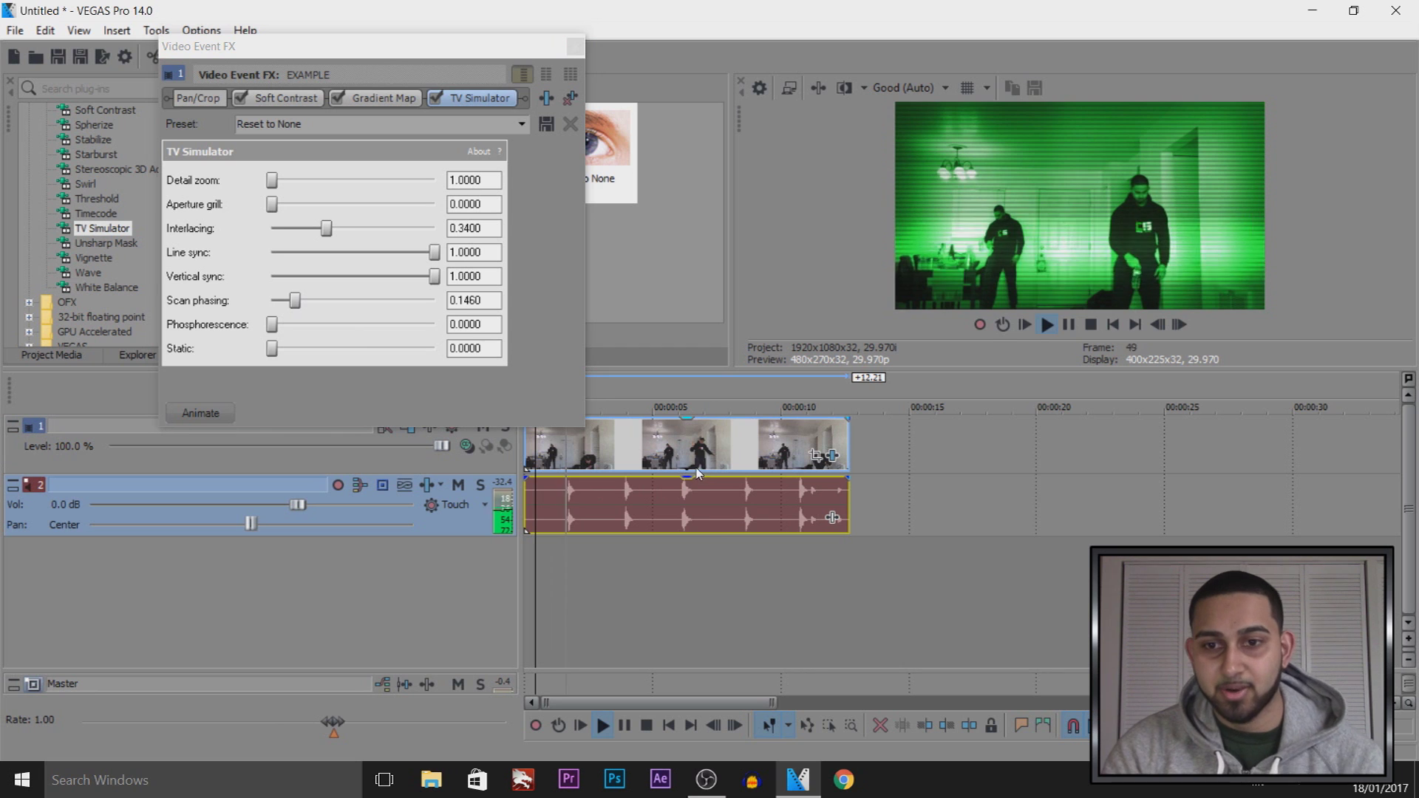
{"action": "left_click", "coordinate": [574, 46]}
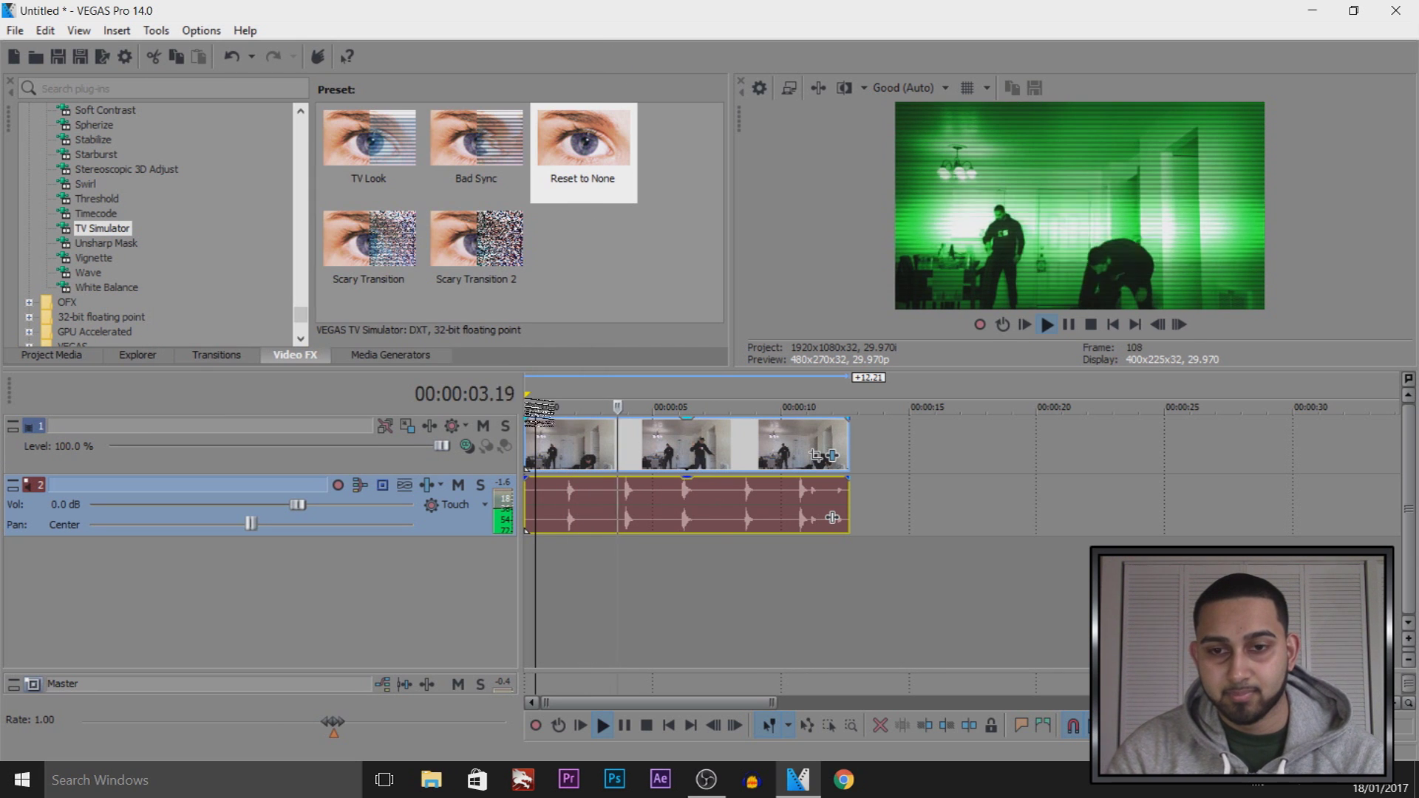